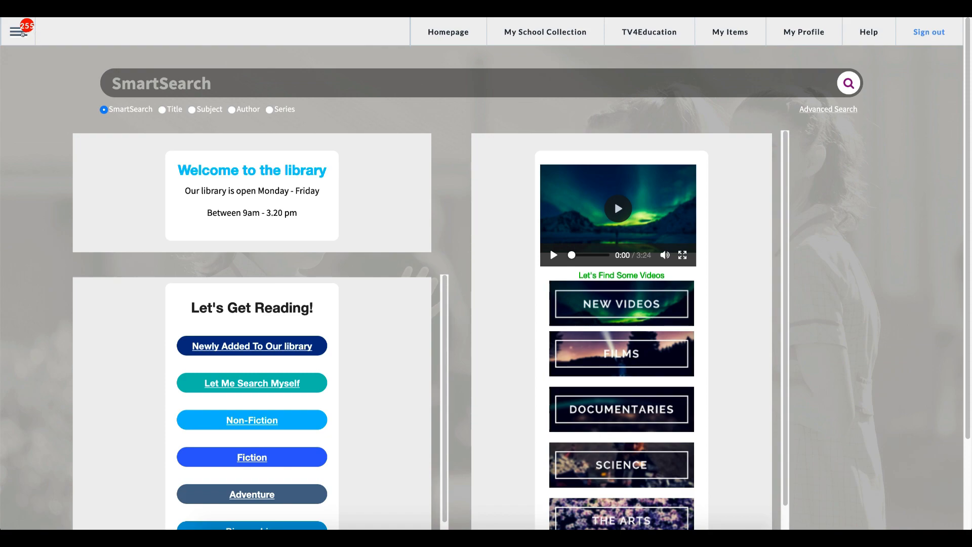
Go to Patron Management through the Patron submenu of the main menu.
left_click(22, 33)
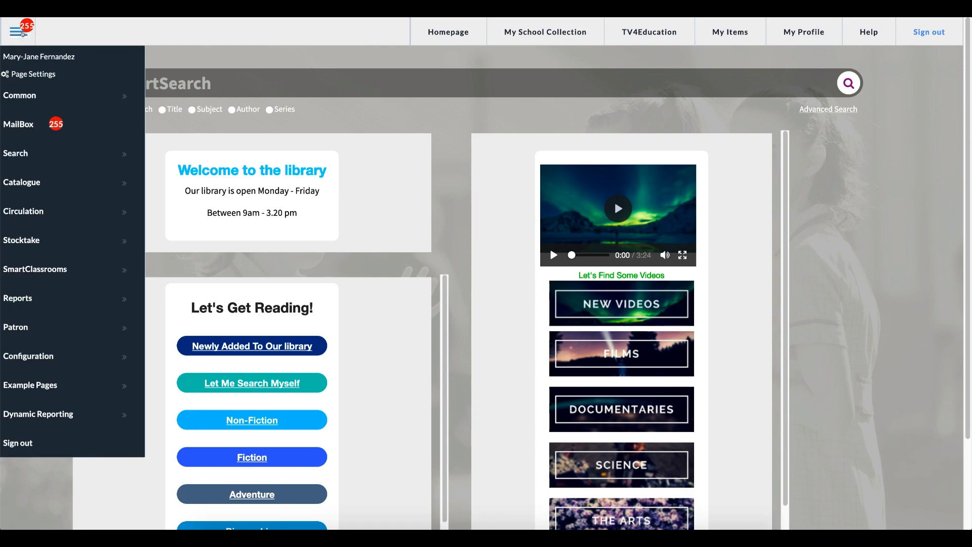
left_click(76, 327)
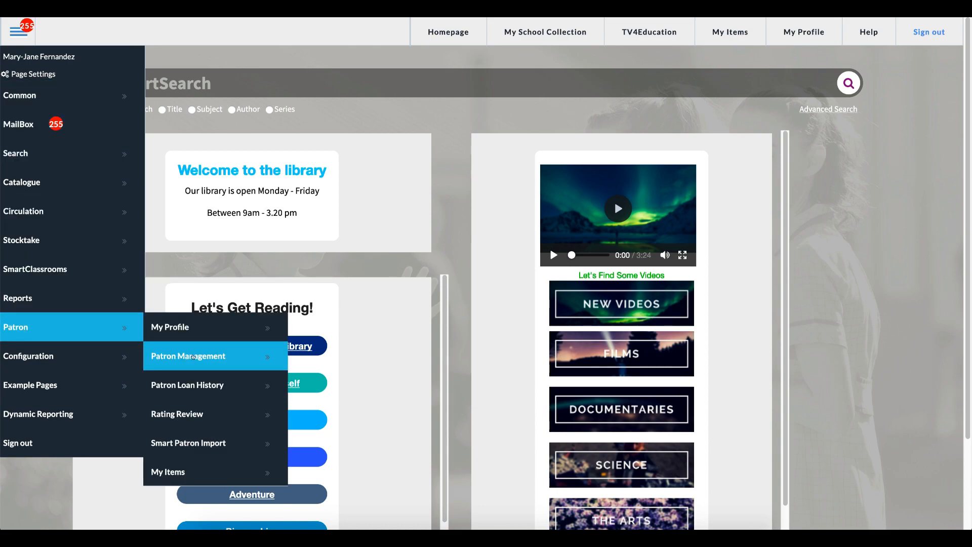
left_click(194, 355)
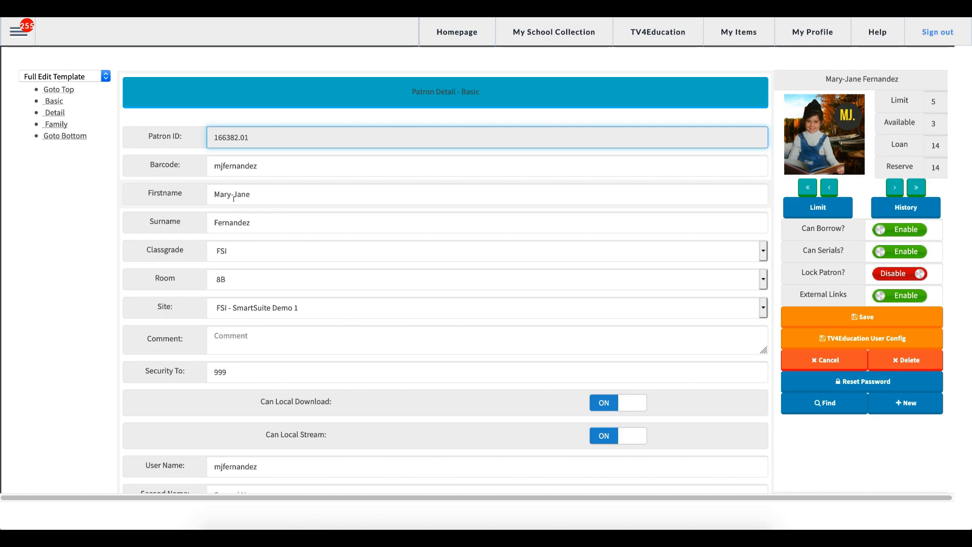
Start a blank new patron record and confirm the prompt.
left_click(282, 170)
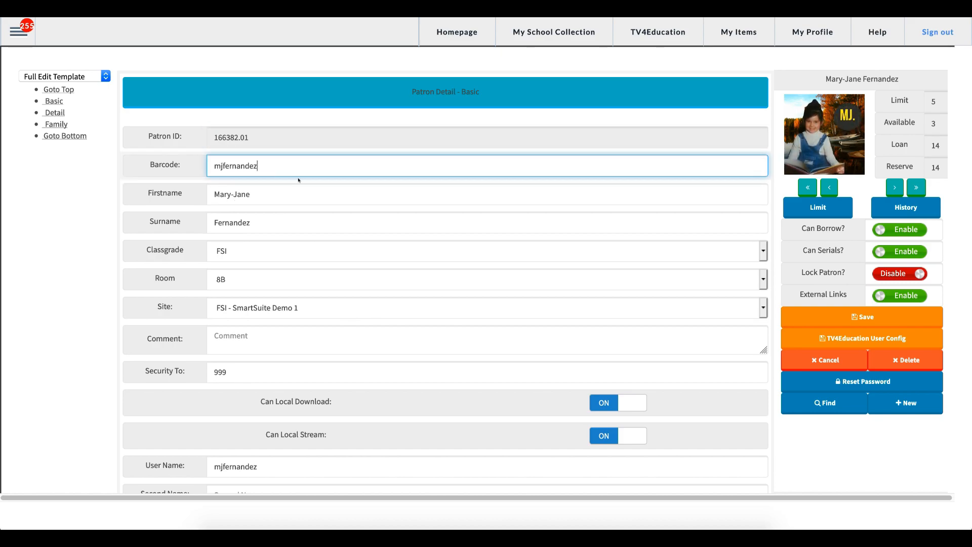
left_click(903, 404)
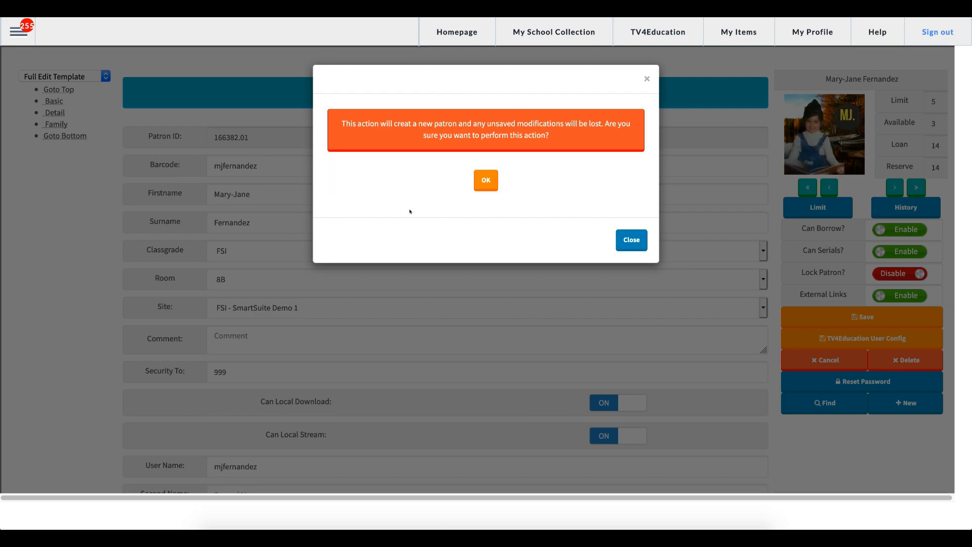
left_click(486, 183)
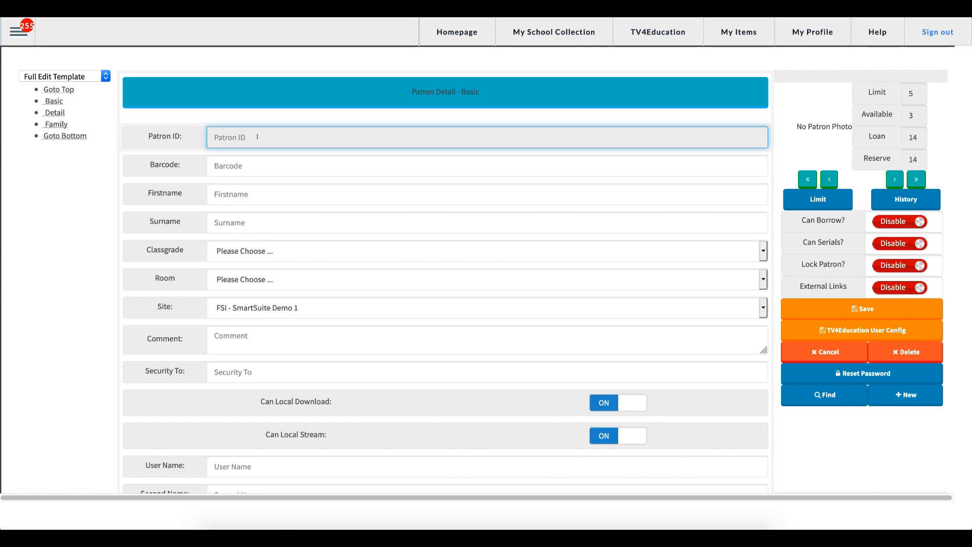
Enter the new patron's barcode, first name and hyphenated surname.
left_click(251, 168)
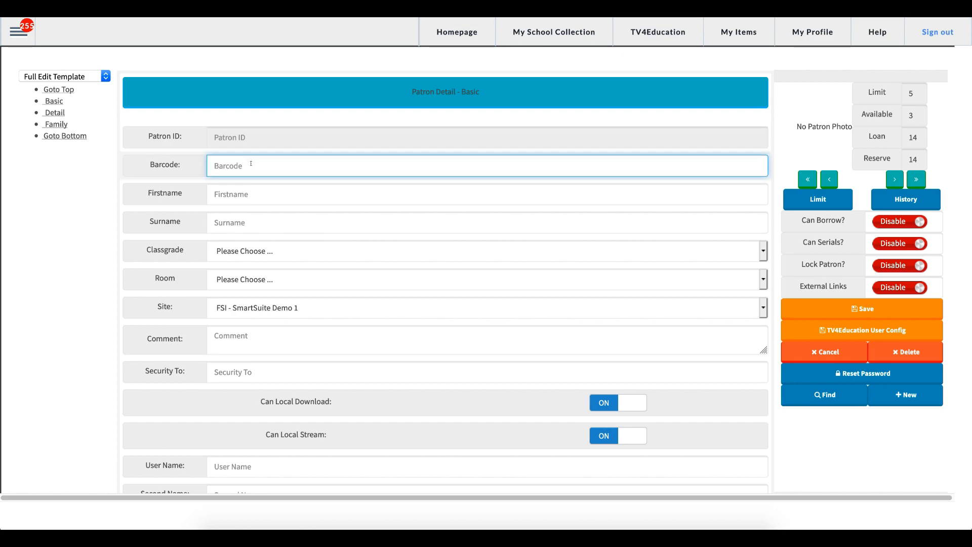
type("donald test")
left_click(248, 193)
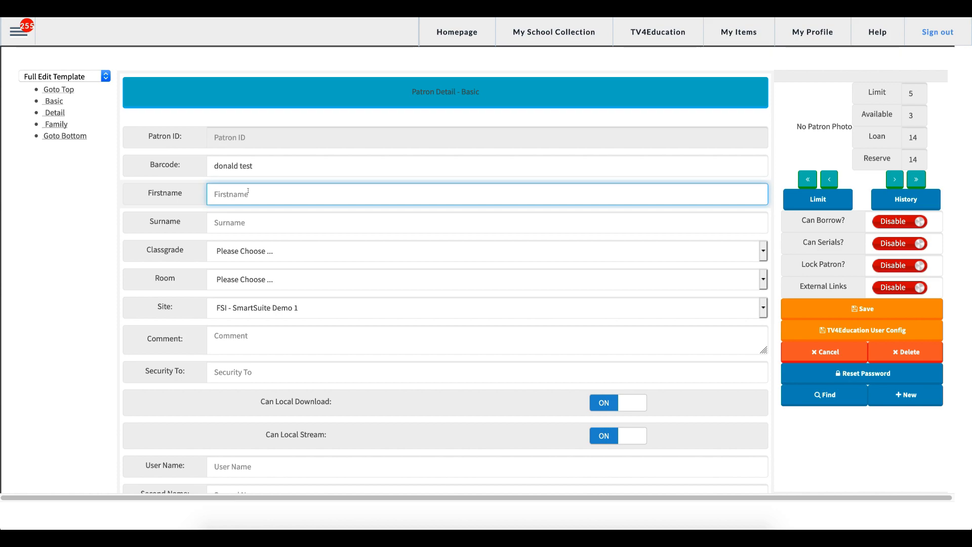
key("Tab")
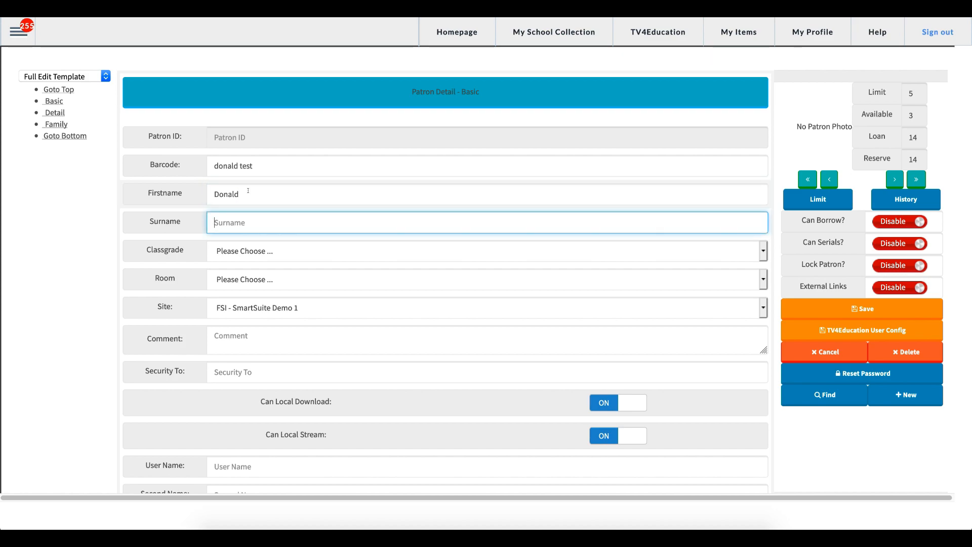
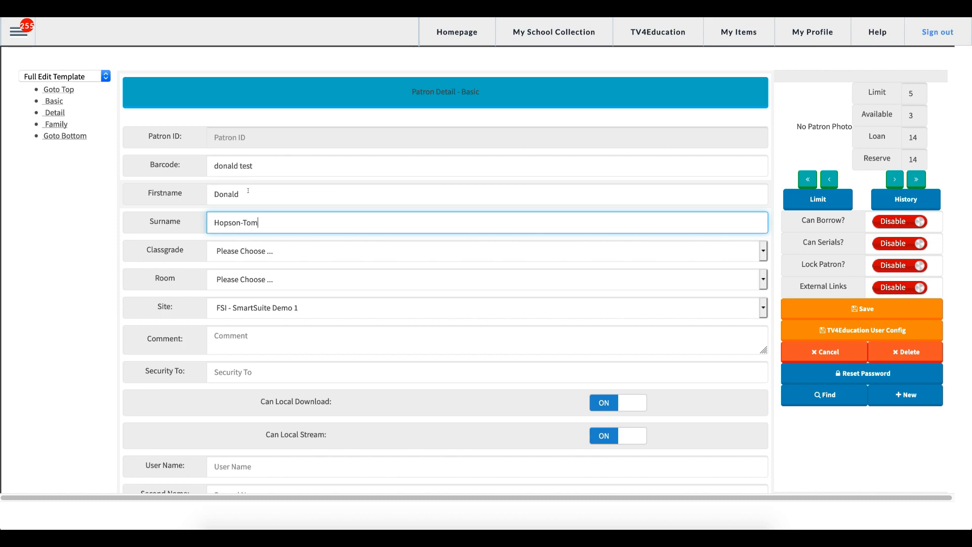
left_click(248, 253)
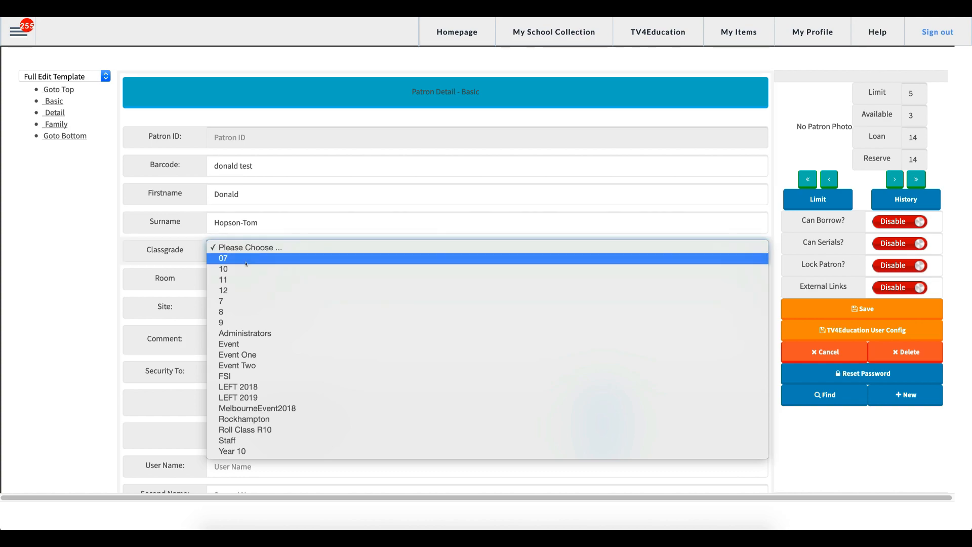
Set class grade 10 and room 10a, keeping site FSI - SmartSuite Demo 1.
left_click(245, 269)
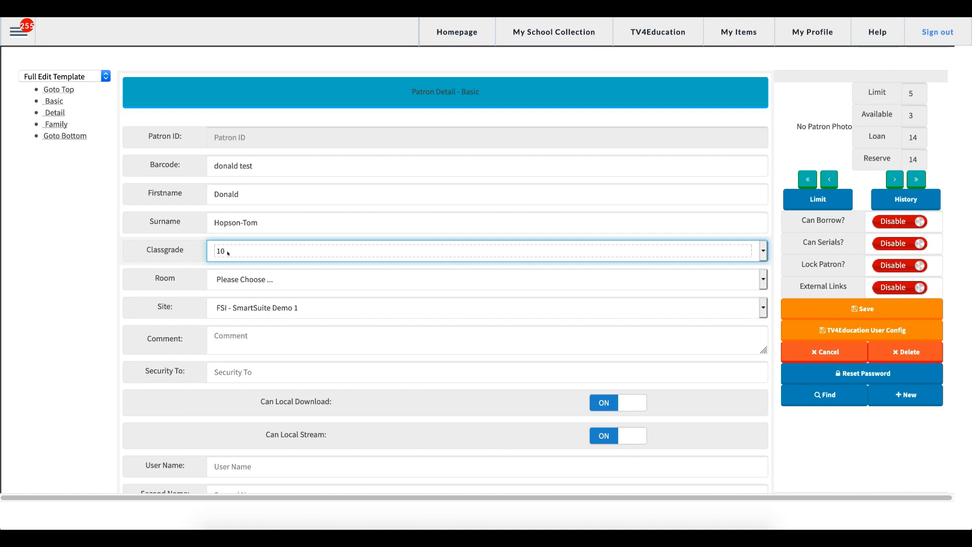
left_click(251, 278)
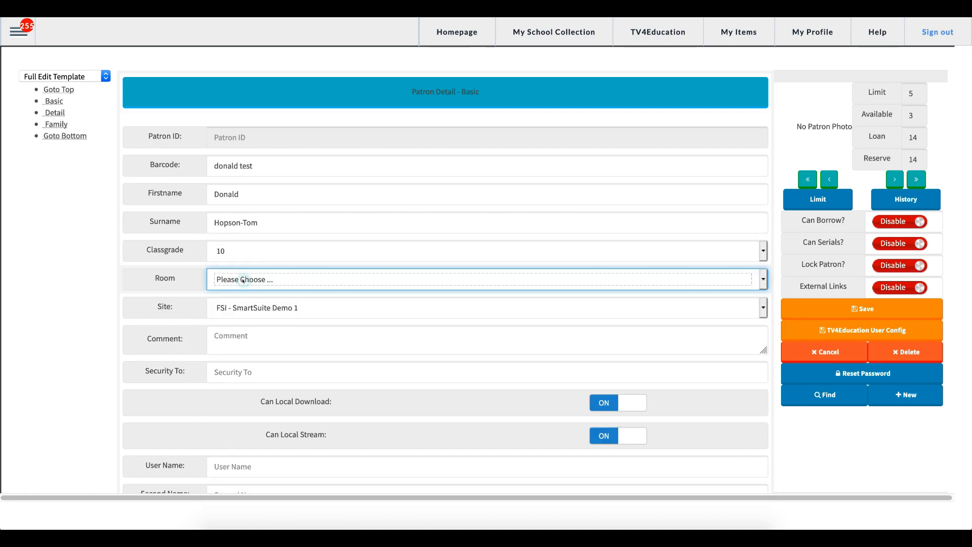
left_click(247, 279)
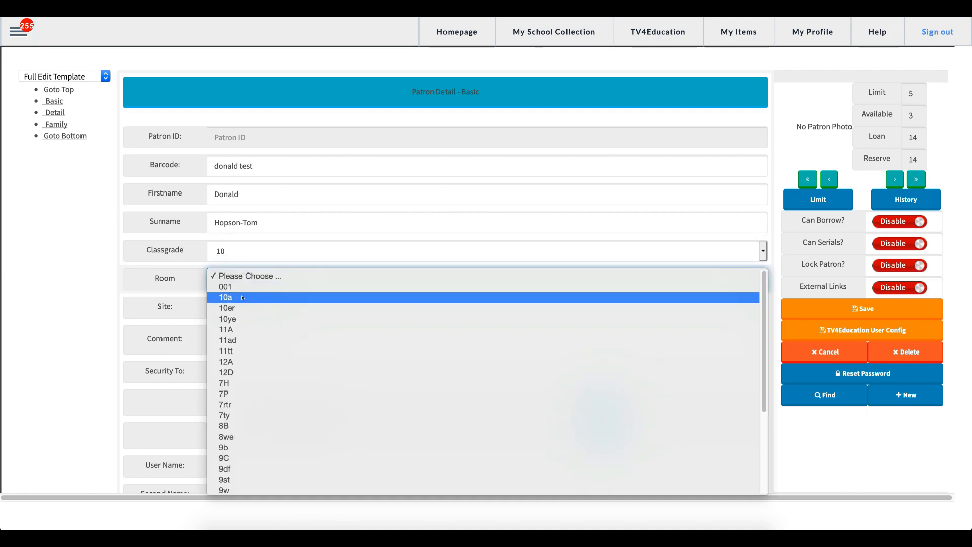
left_click(243, 298)
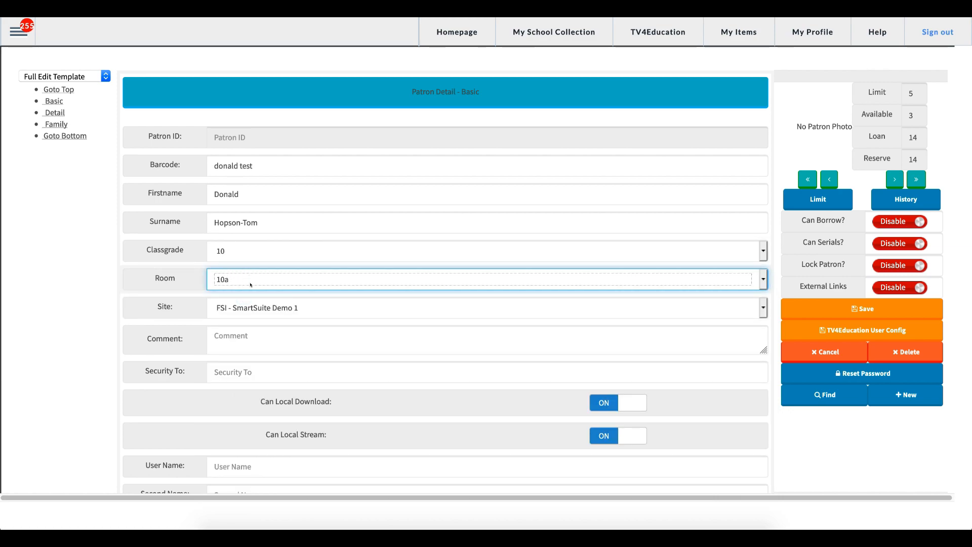
left_click(279, 308)
left_click(279, 306)
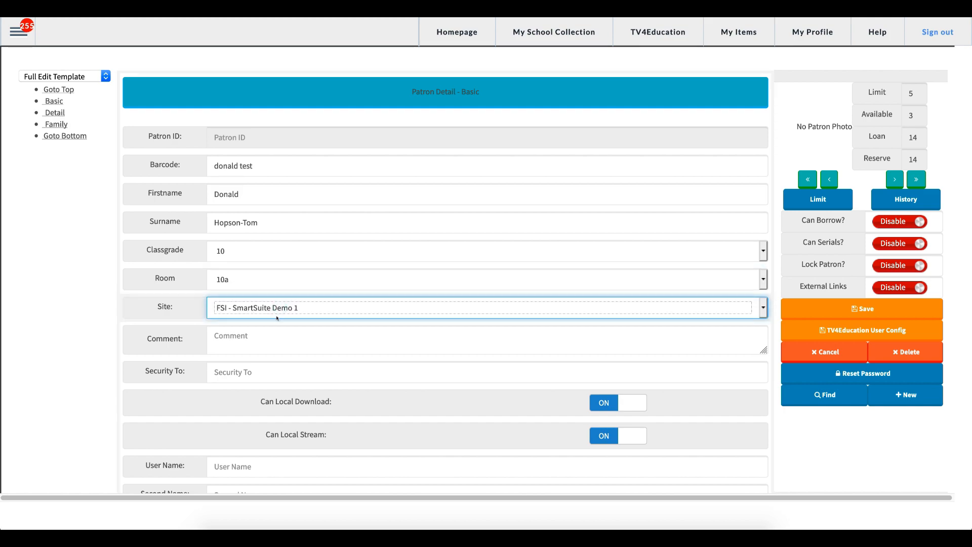
left_click(250, 371)
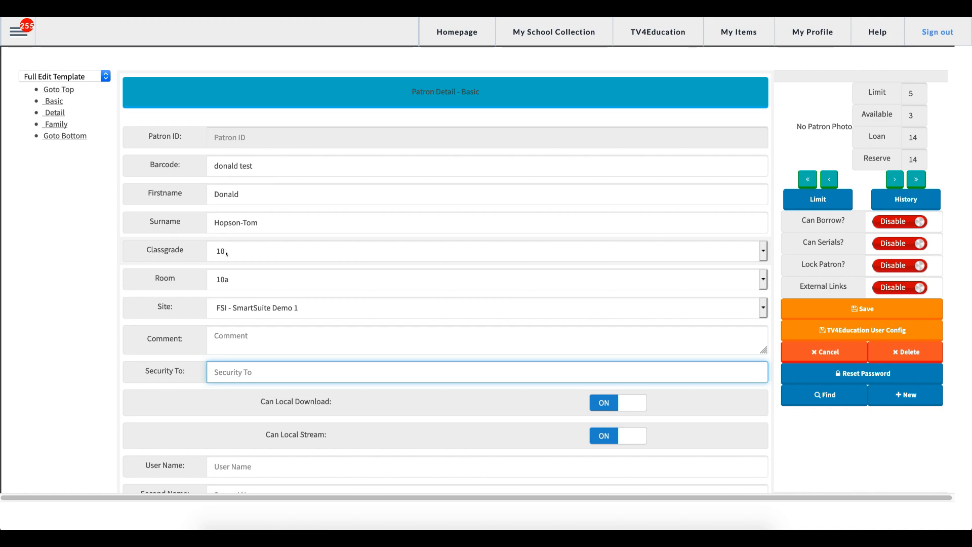
Enter the patron's e-mail address in the Detail section.
scroll(322, 333, "down", 1)
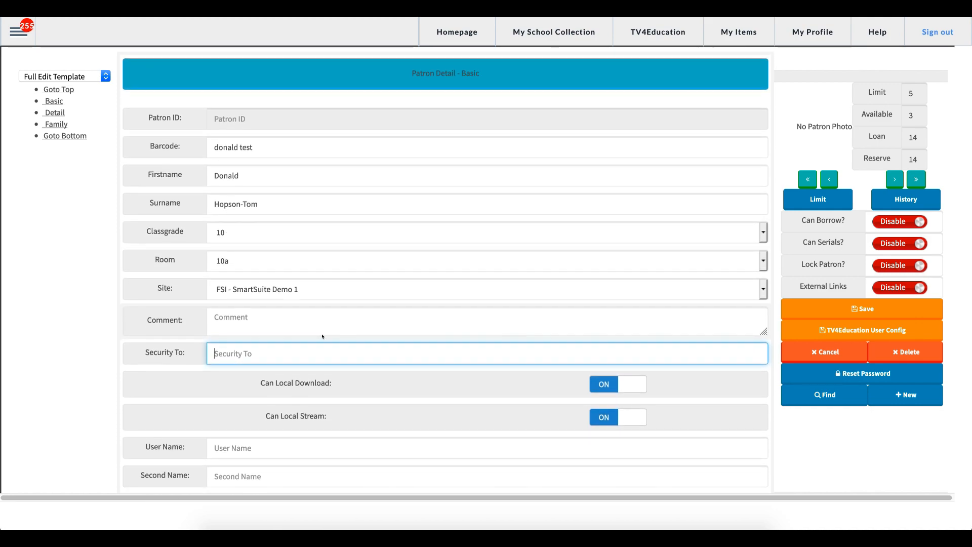
scroll(322, 332, "down", 4)
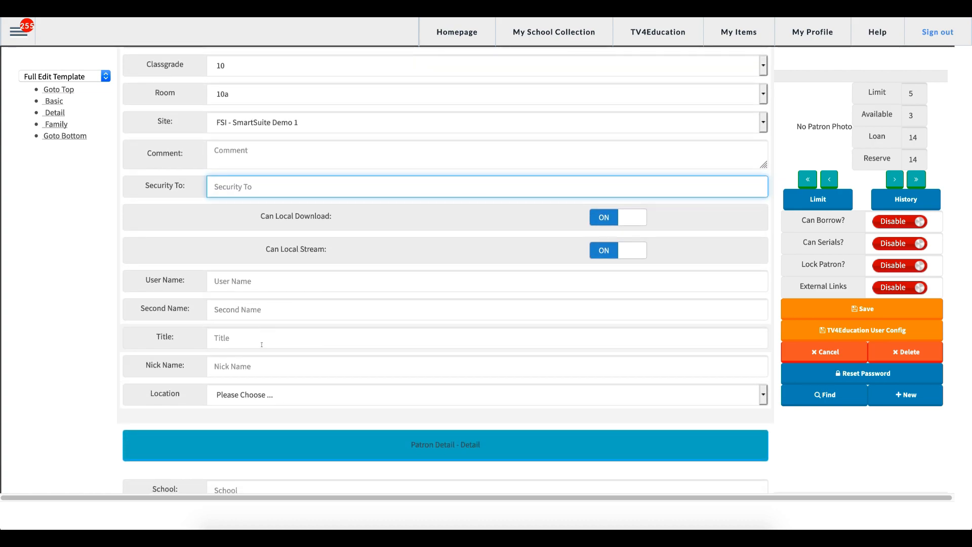
scroll(259, 339, "up", 5)
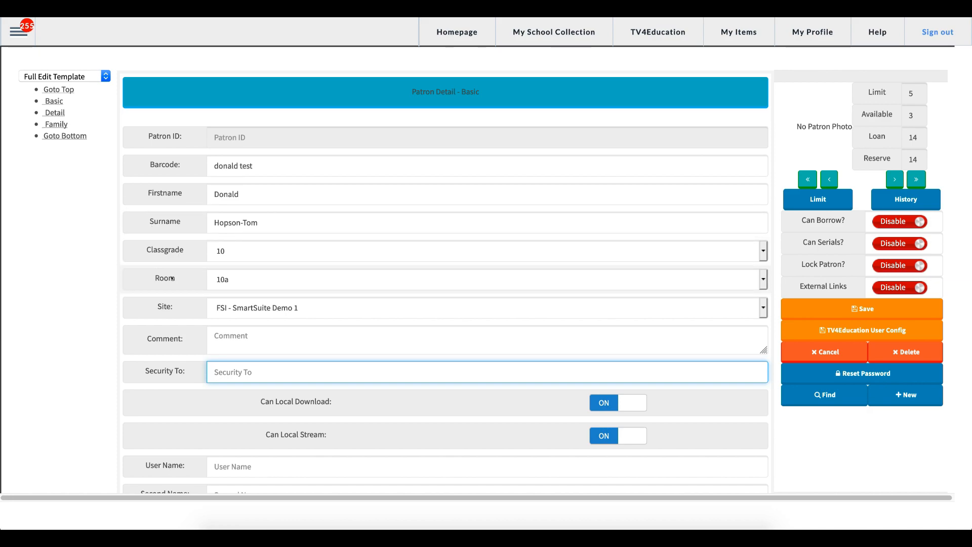
scroll(296, 302, "down", 8)
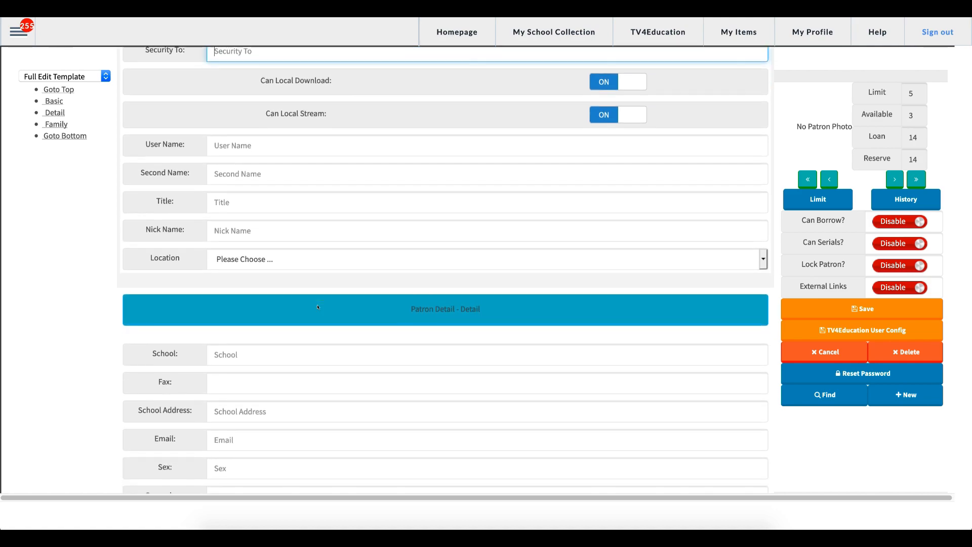
scroll(317, 304, "down", 2)
left_click(280, 305)
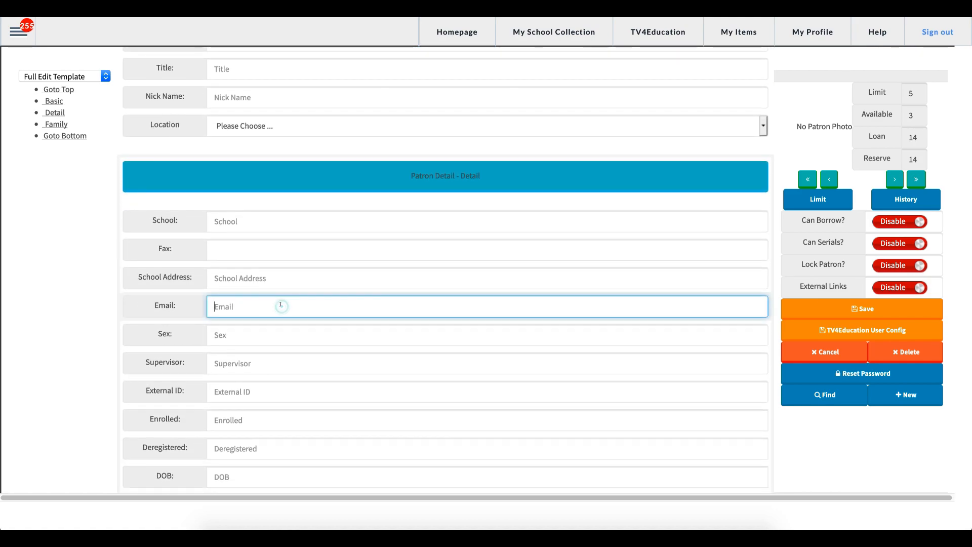
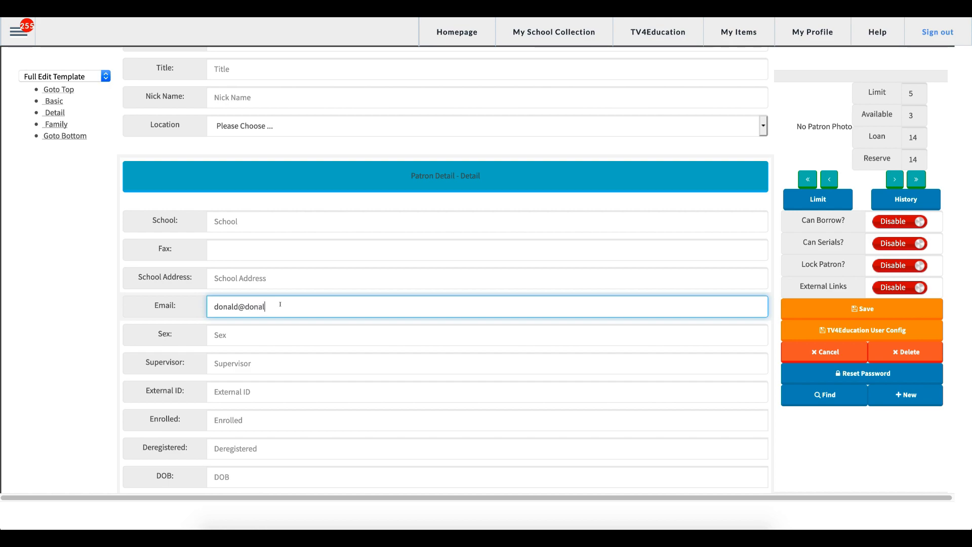
Review the rest of the patron form, ending at the Can Borrow? setting.
scroll(297, 261, "down", 3)
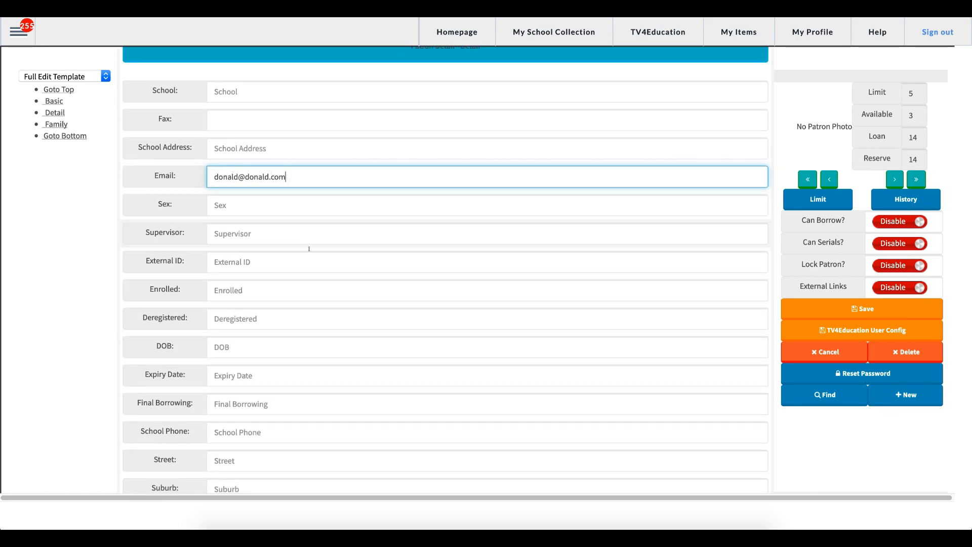
scroll(341, 319, "down", 3)
scroll(343, 322, "down", 3)
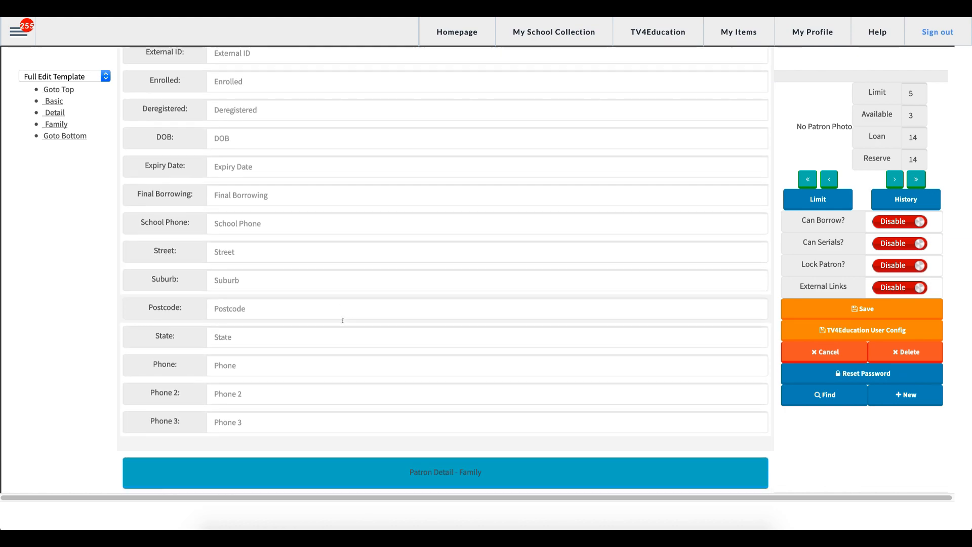
scroll(325, 284, "down", 5)
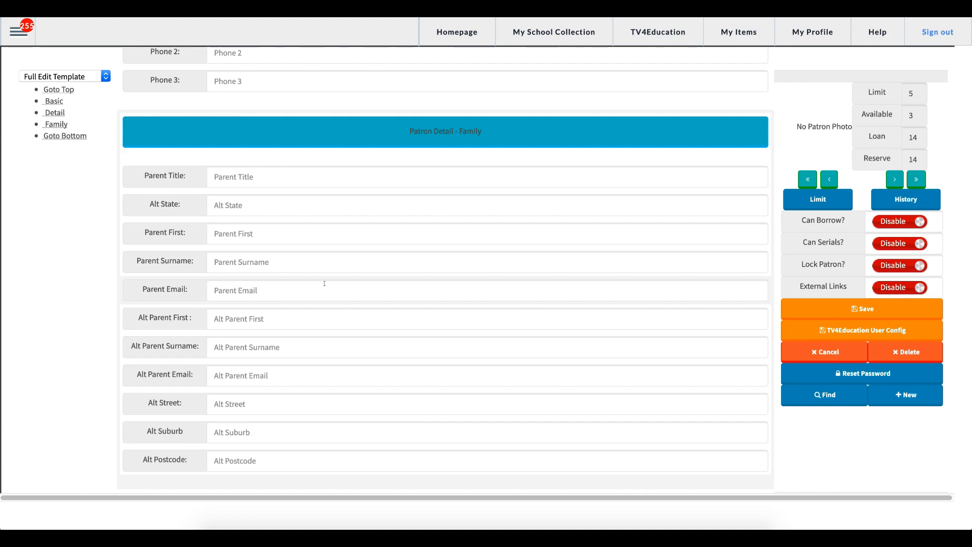
scroll(324, 284, "up", 8)
scroll(325, 283, "up", 8)
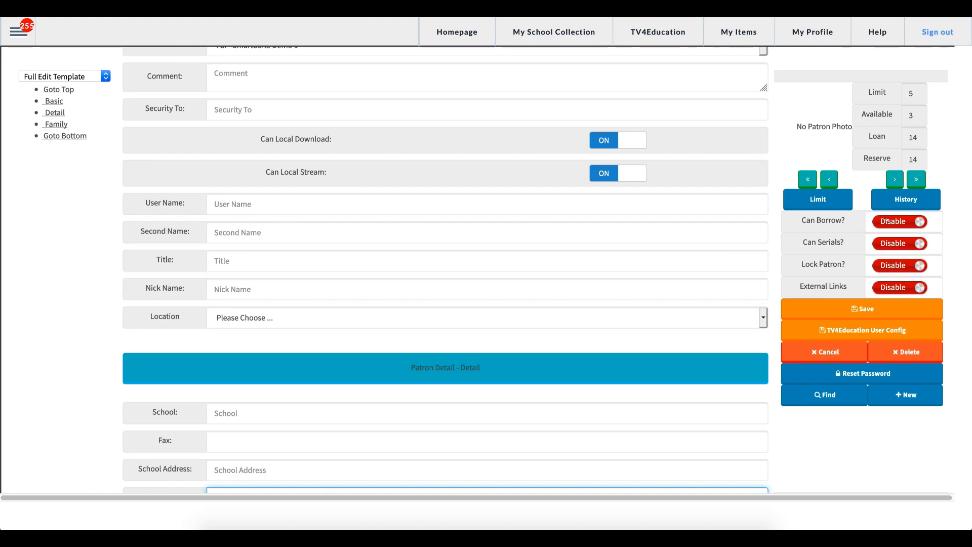
left_click_drag(799, 220, 844, 220)
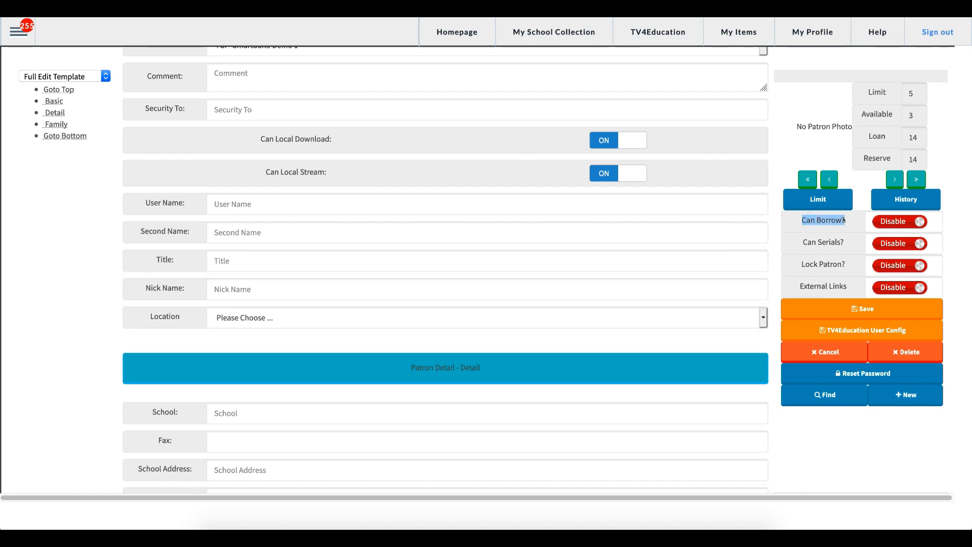
Enable Can Borrow? and save the new patron record.
left_click(844, 220)
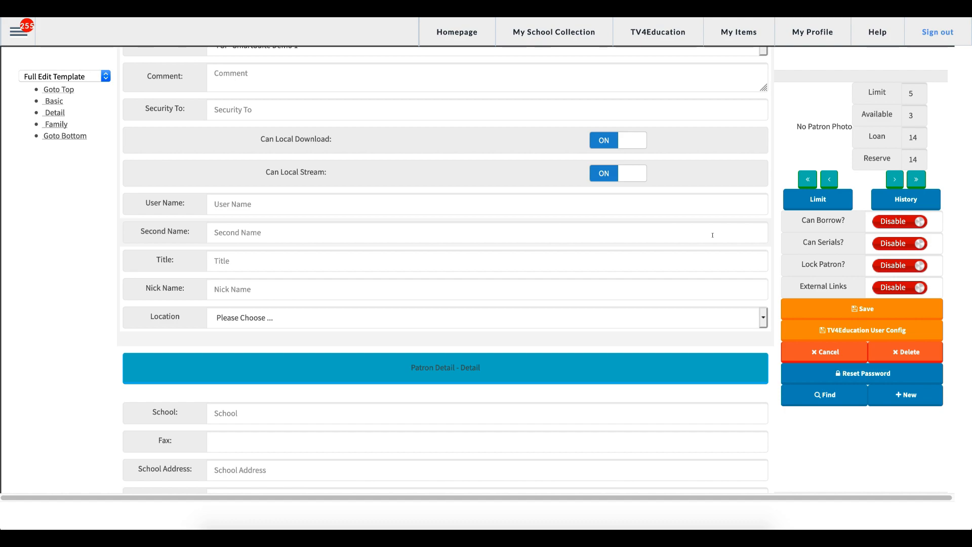
left_click(902, 220)
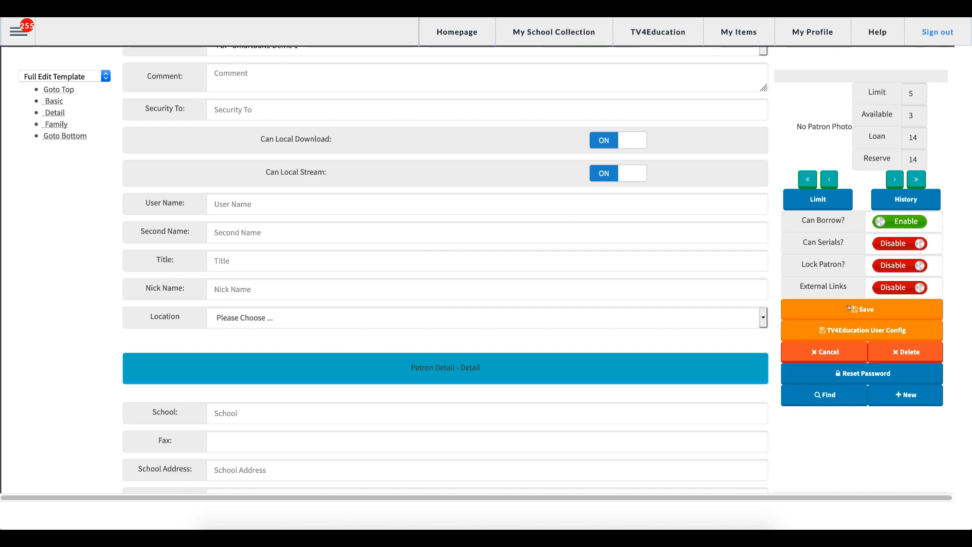
left_click(894, 306)
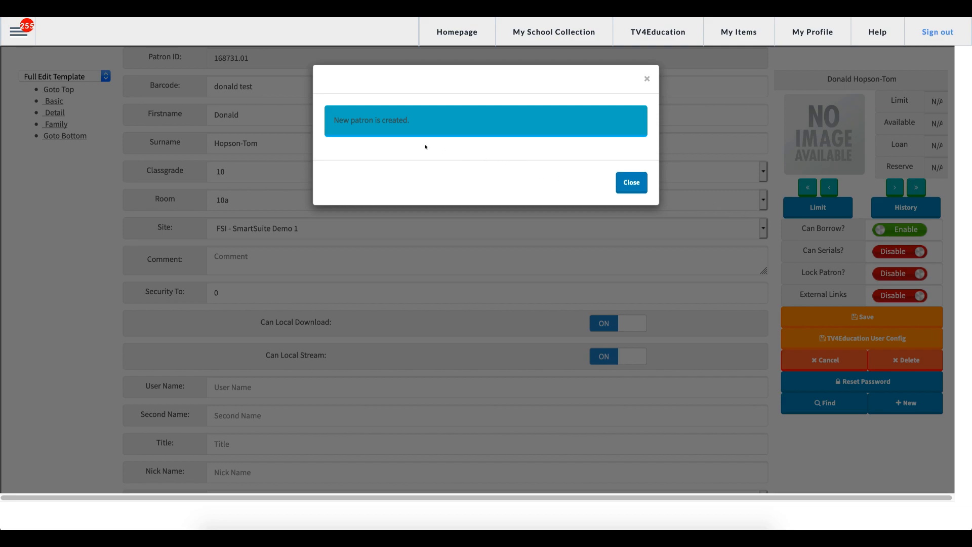
Close the patron-created notice and select the patron's barcode value.
left_click(632, 182)
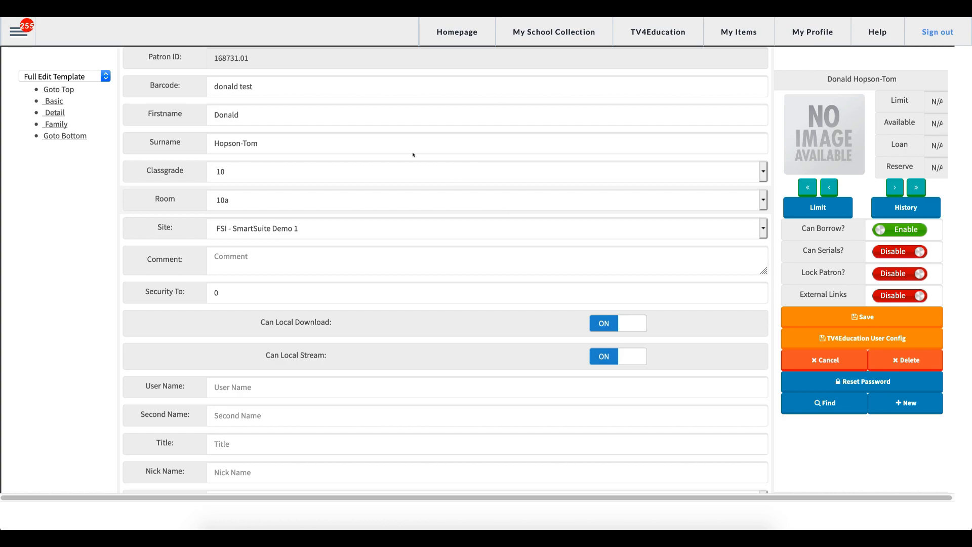
triple_click(293, 88)
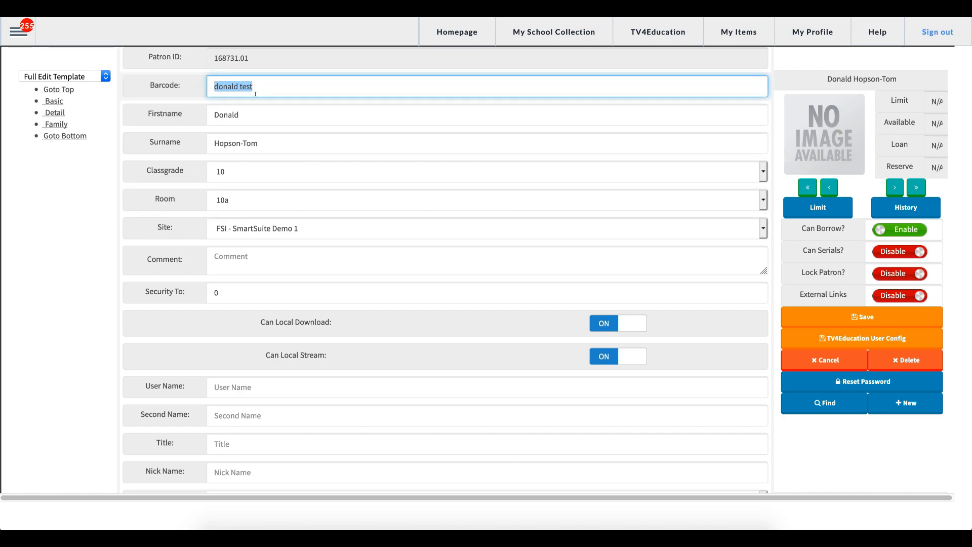
left_click(19, 32)
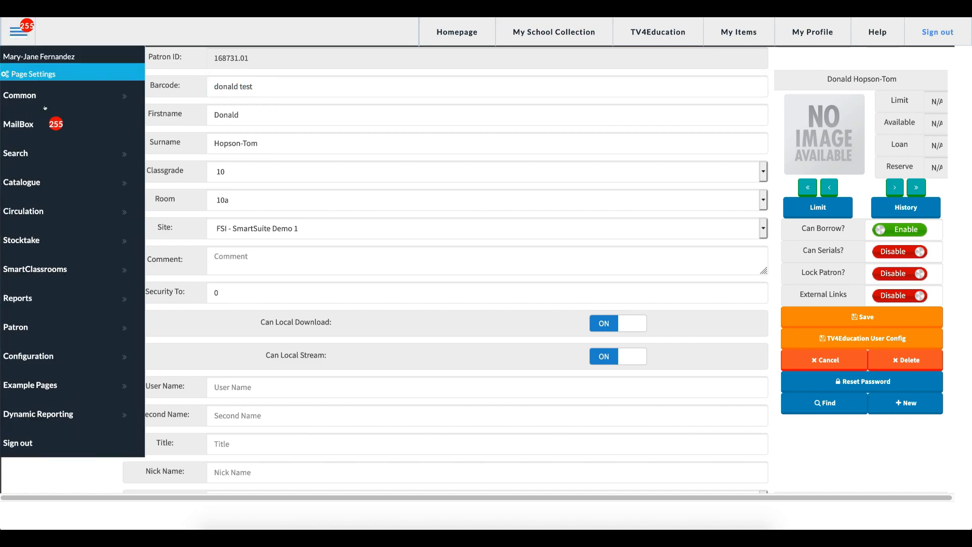
Load the new patron on the Circulation loan screen by their barcode.
left_click(193, 210)
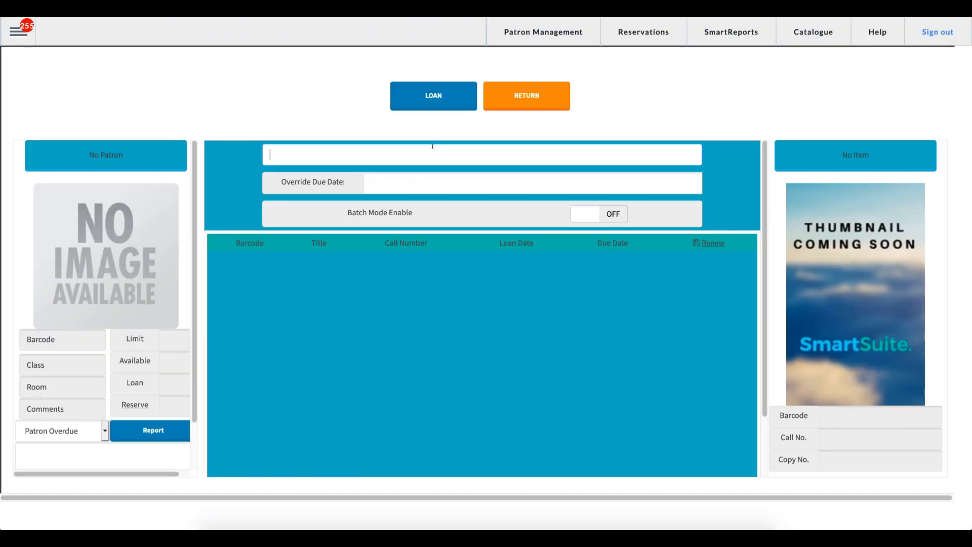
type("donald test")
key("Return")
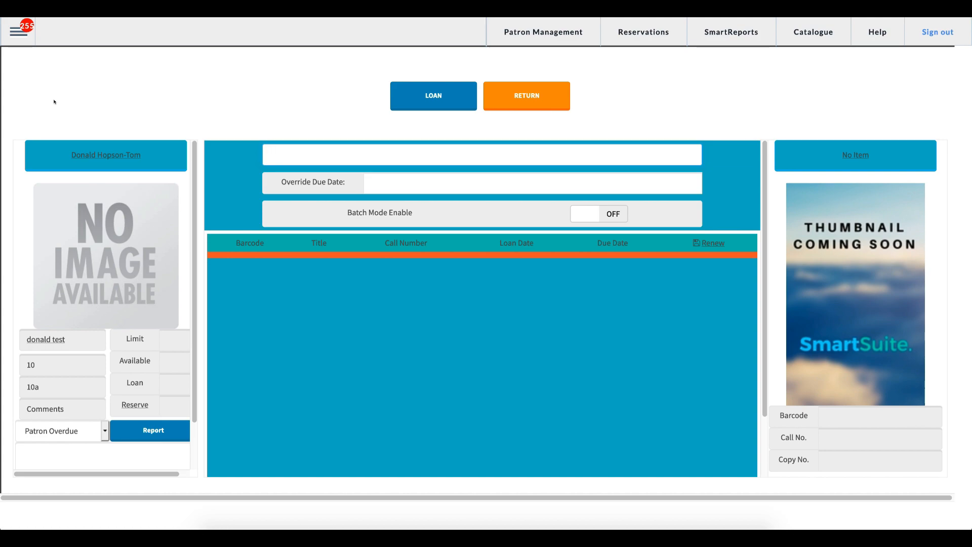
left_click(17, 32)
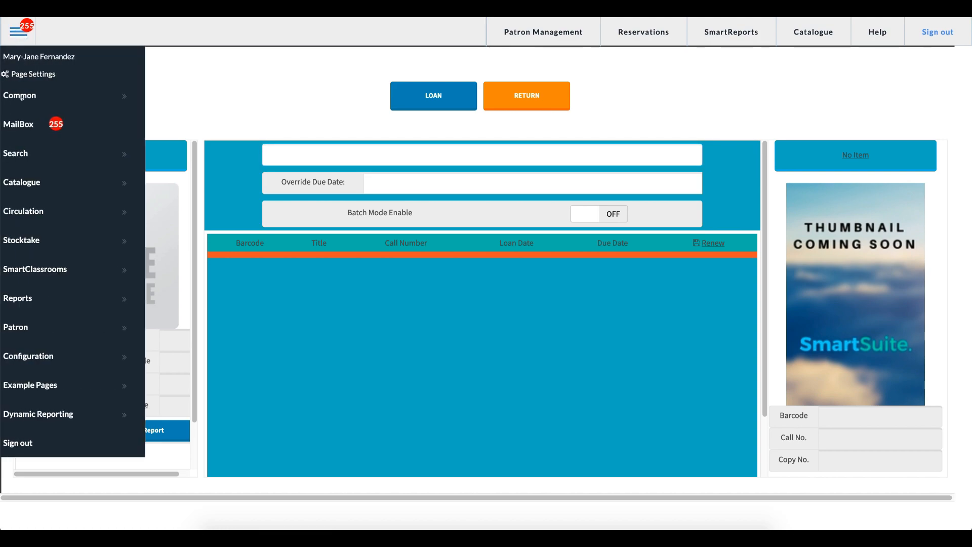
Go to Patron > Smart Patron Import.
left_click(38, 330)
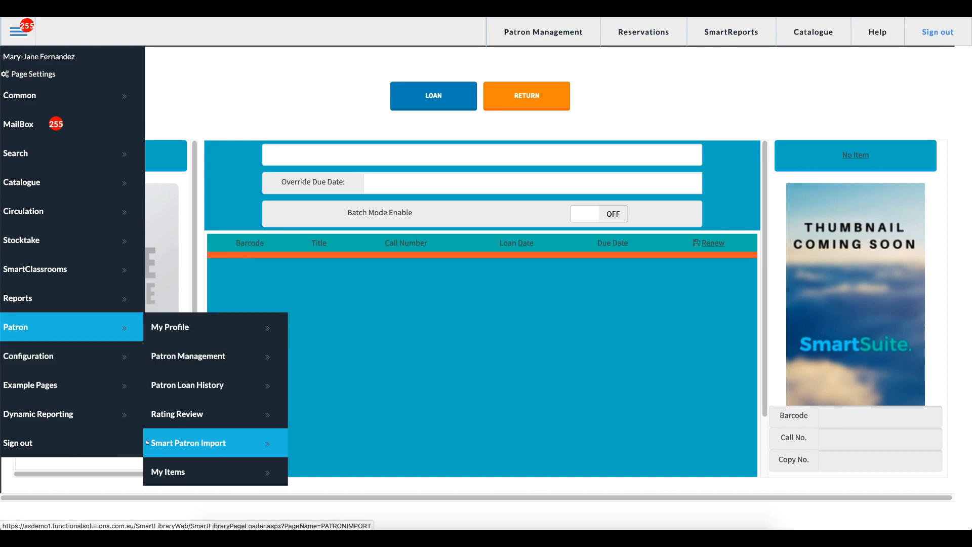
left_click(195, 444)
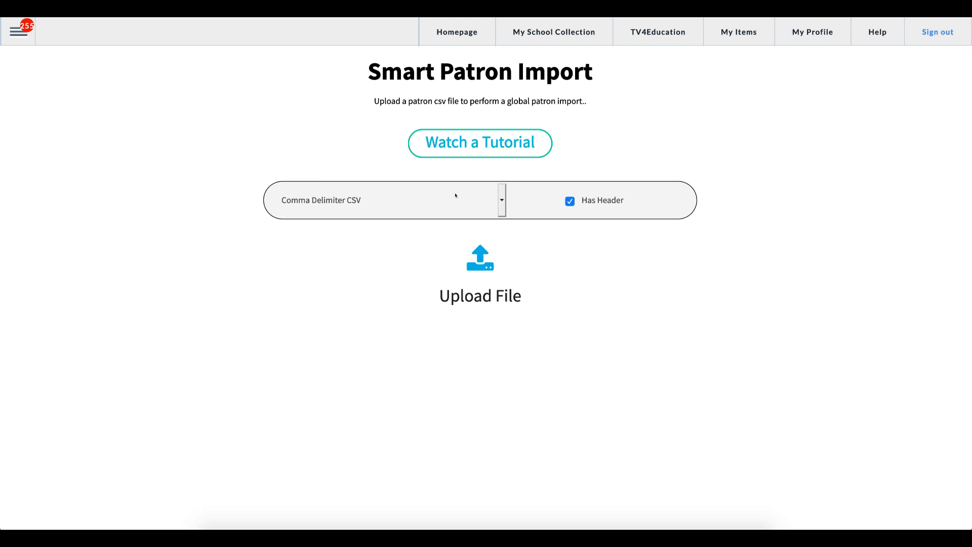
left_click(502, 202)
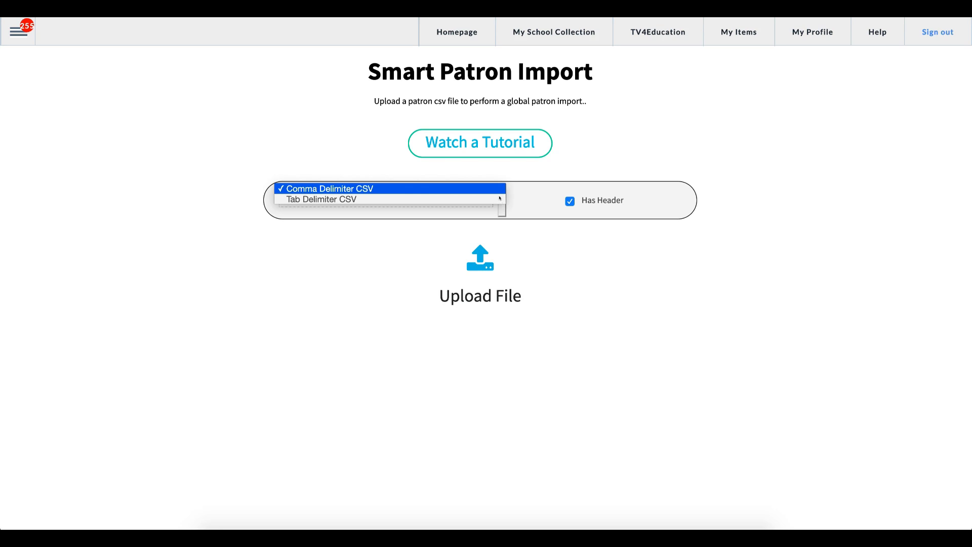
left_click(470, 190)
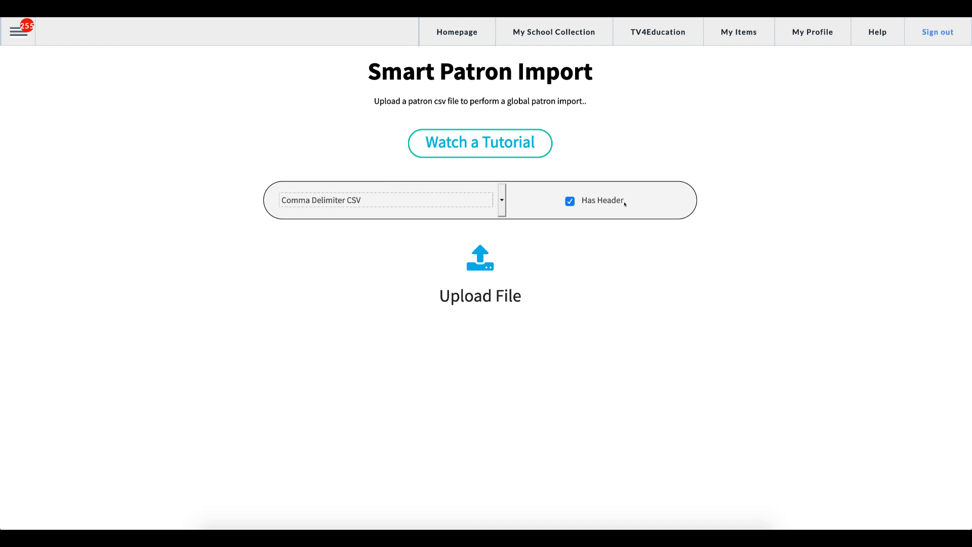
left_click(570, 201)
left_click(571, 202)
Upload Functional Solutions Student import.csv from the Patron imports folder.
left_click(482, 269)
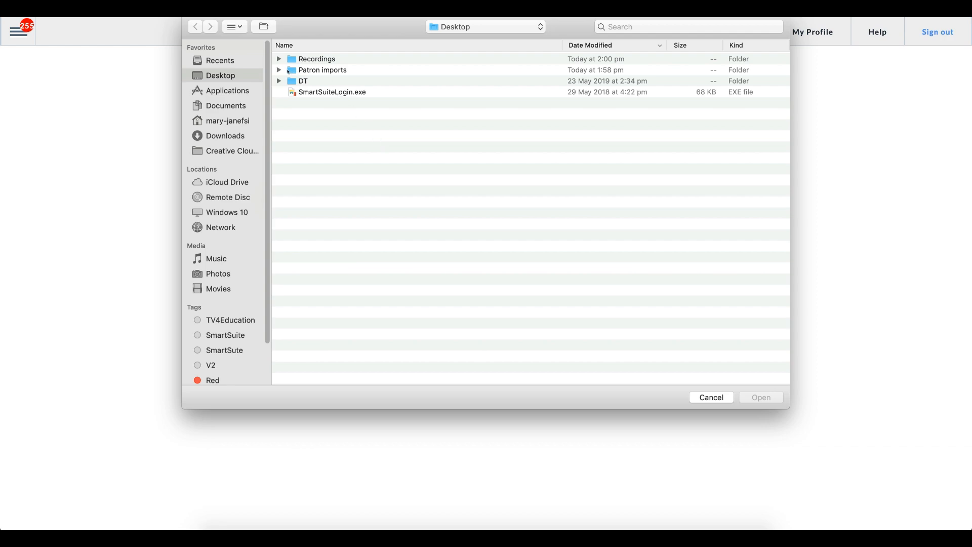
left_click(328, 71)
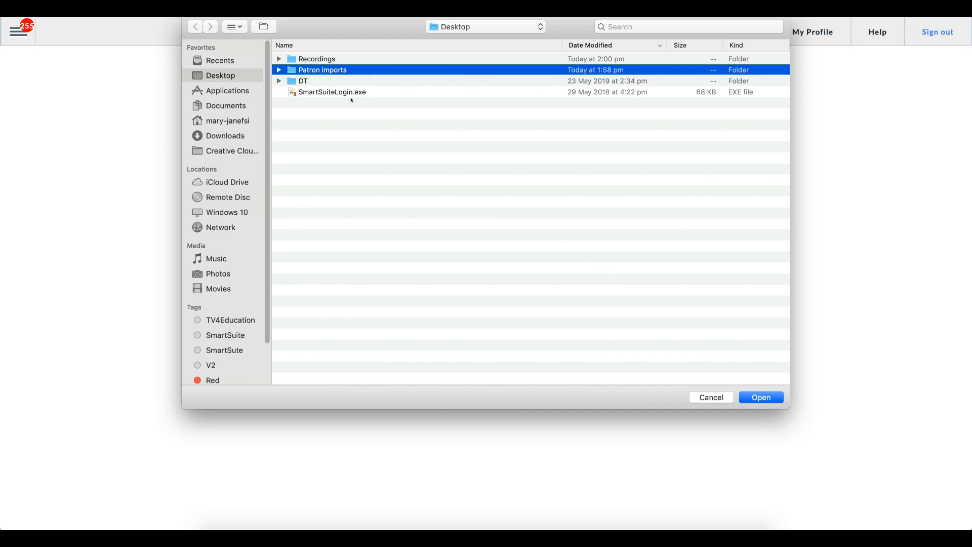
double_click(322, 71)
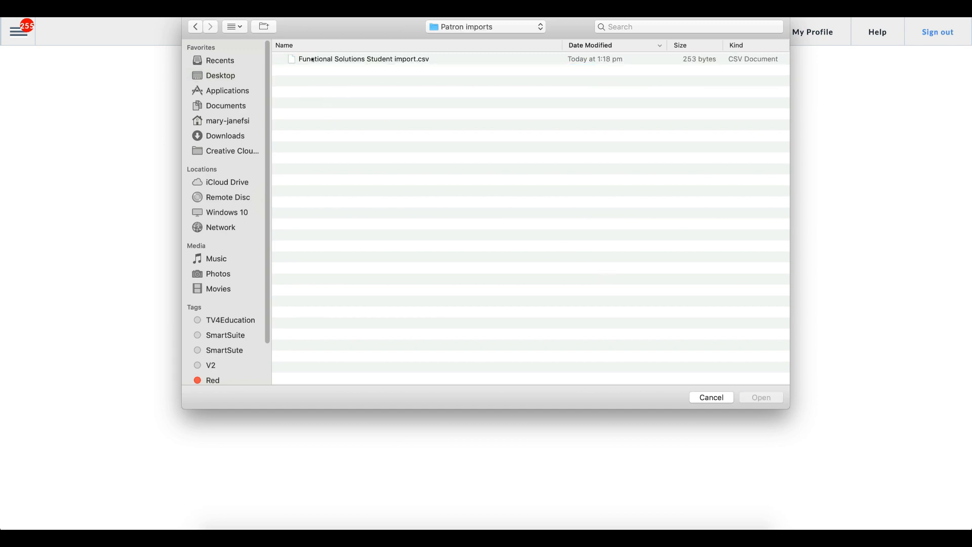
left_click(406, 59)
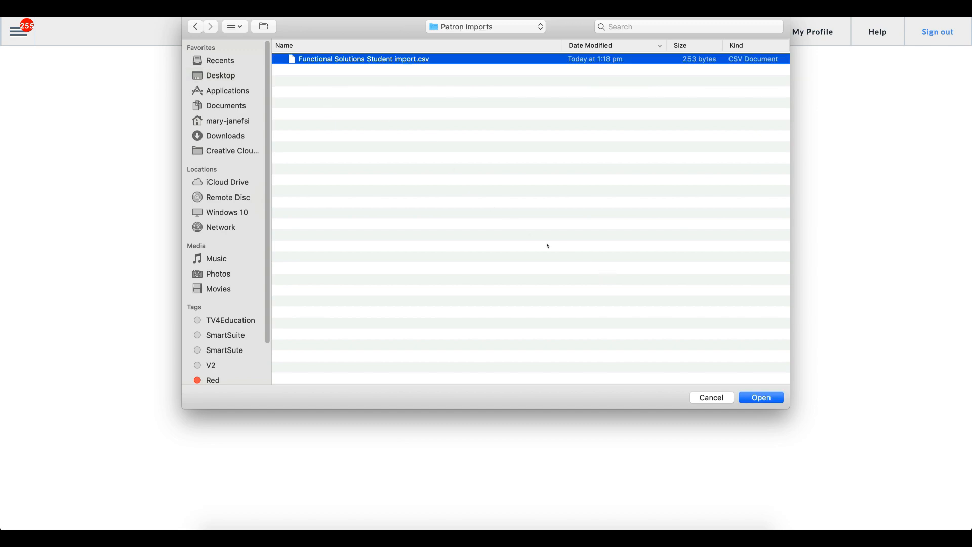
left_click(765, 398)
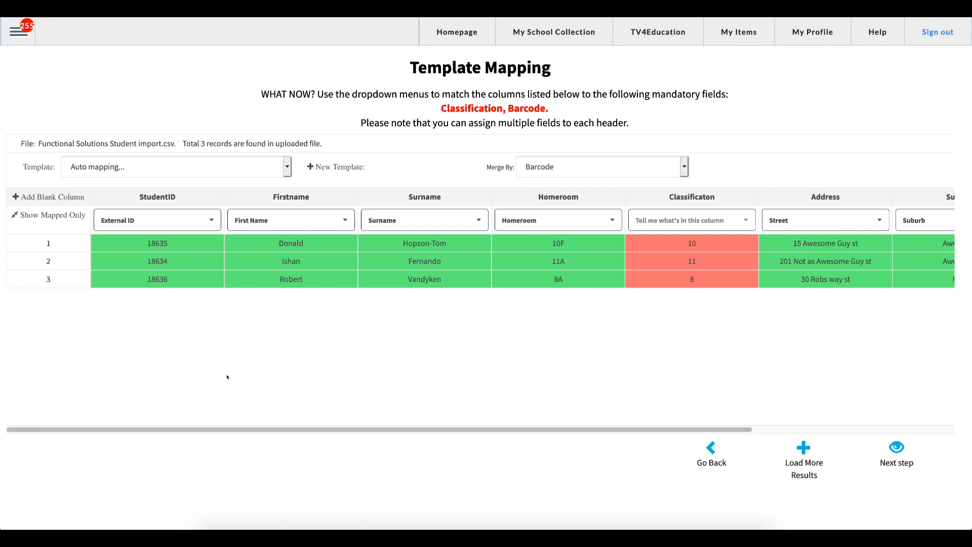
left_click_drag(171, 196, 136, 196)
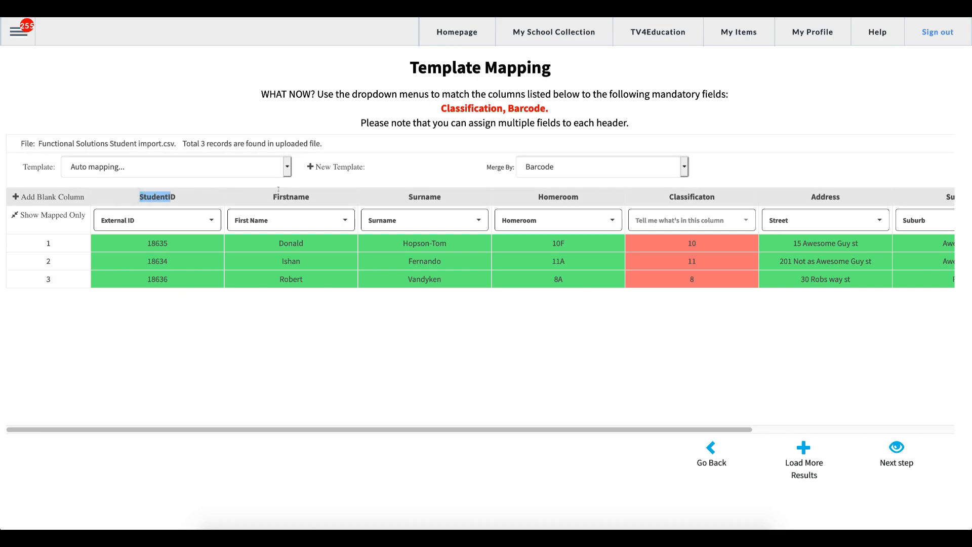
left_click_drag(429, 194, 461, 197)
left_click_drag(559, 195, 582, 196)
left_click_drag(693, 196, 717, 196)
left_click_drag(820, 196, 830, 194)
left_click_drag(668, 431, 623, 422)
Map the StudentID column to Barcode as well as External ID, then scroll right to see the IDs.
left_click(155, 221)
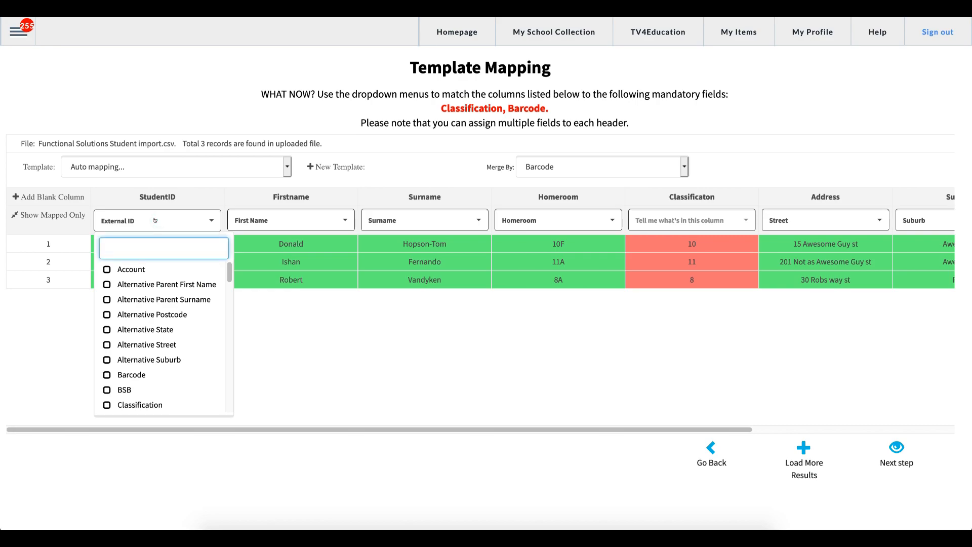
left_click(155, 221)
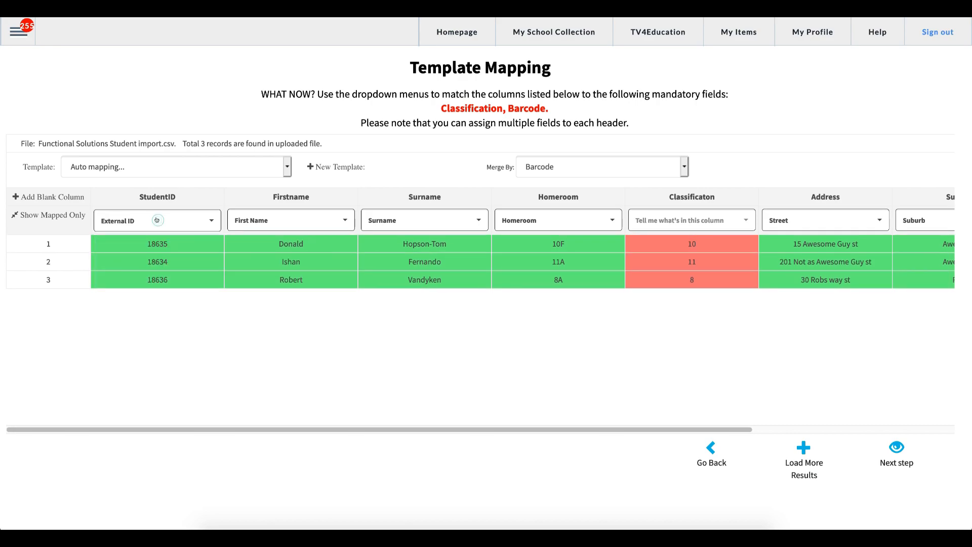
left_click(98, 211)
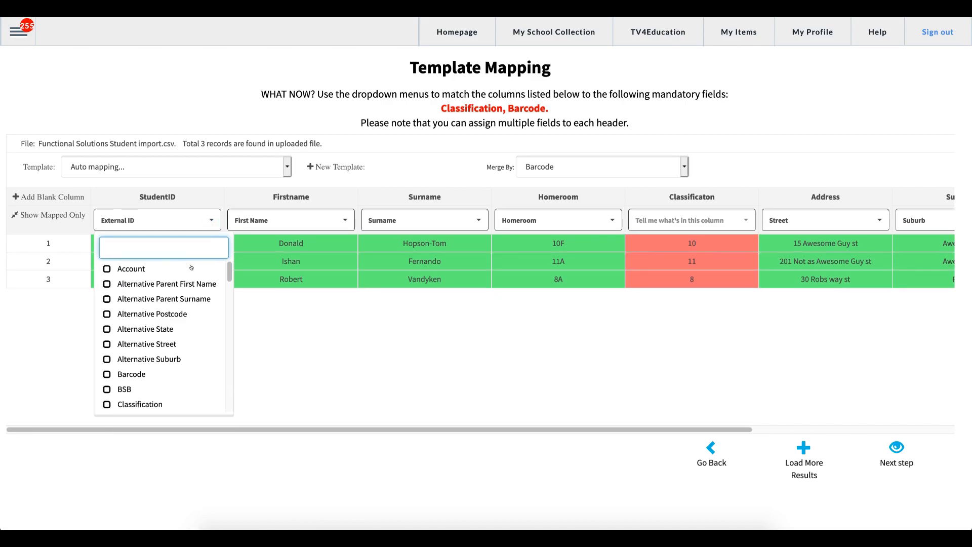
scroll(167, 314, "down", 3)
scroll(168, 320, "down", 1)
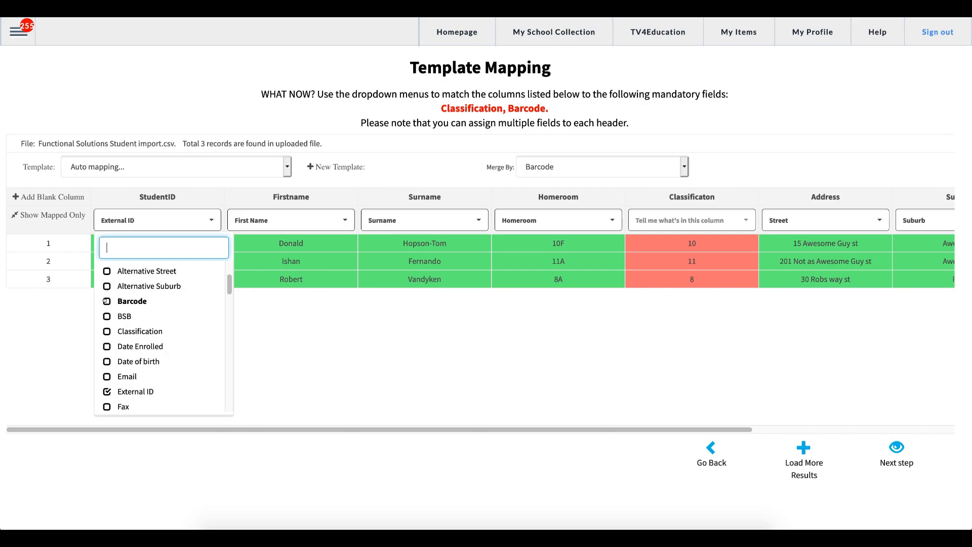
left_click(106, 301)
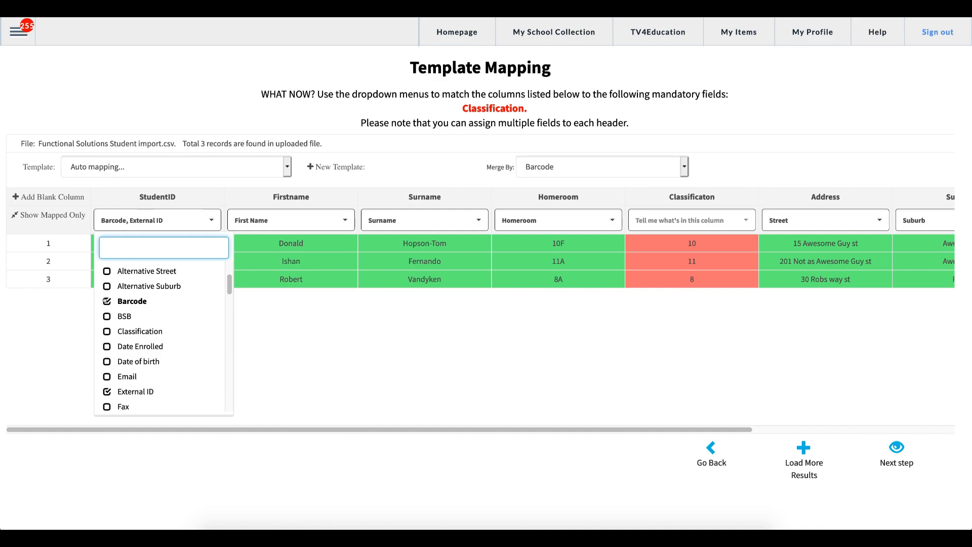
left_click(211, 220)
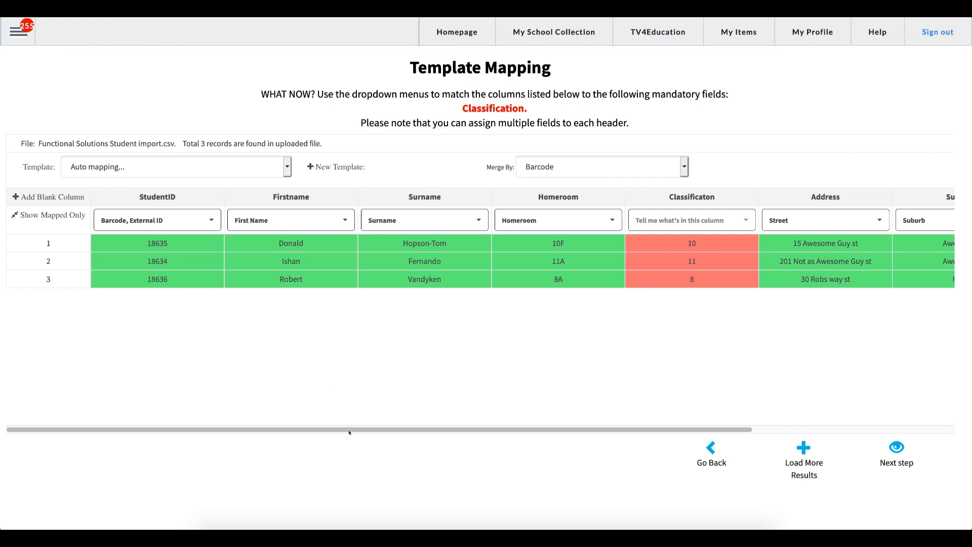
left_click_drag(349, 432, 514, 440)
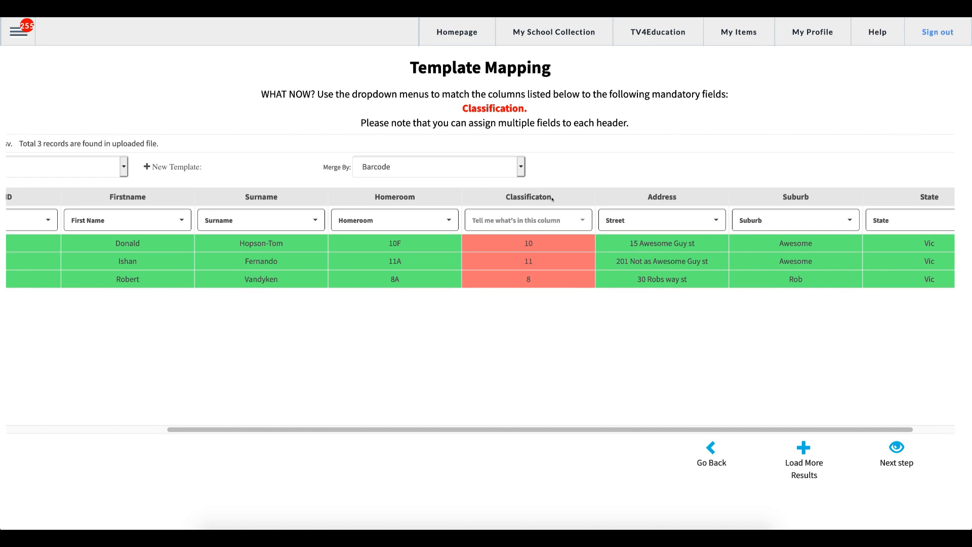
Map the Classificaton column (values 10, 11, 8) to the Classification field and review the columns.
left_click_drag(550, 197, 505, 198)
left_click(554, 220)
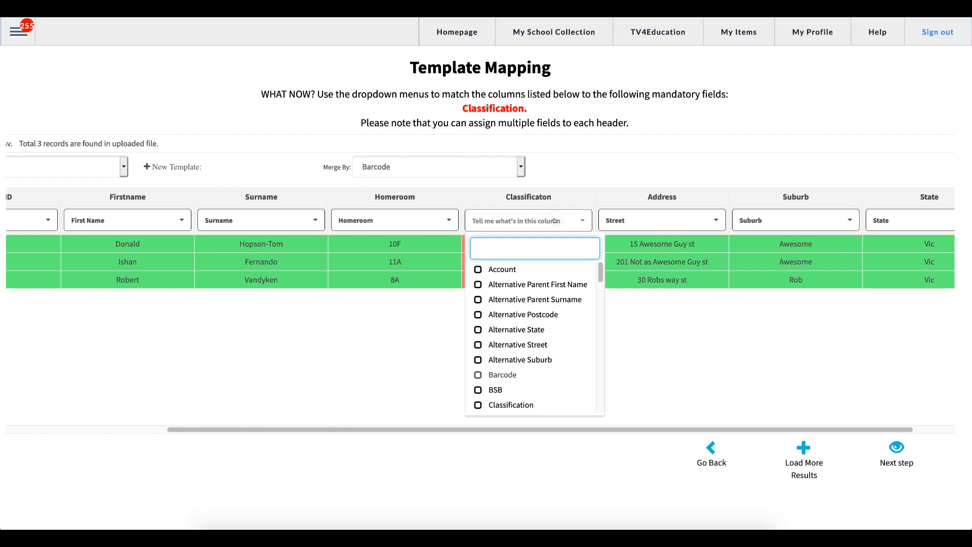
type("cl")
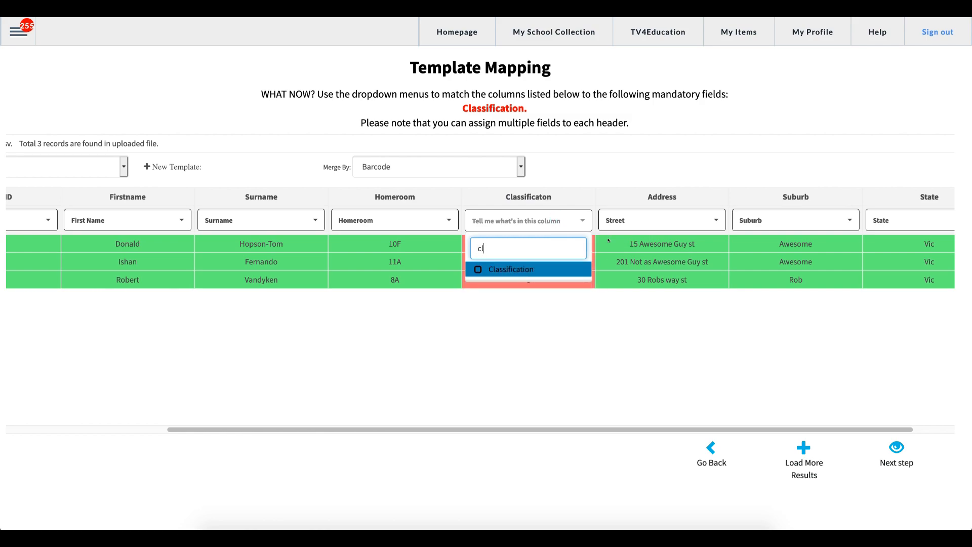
left_click(478, 269)
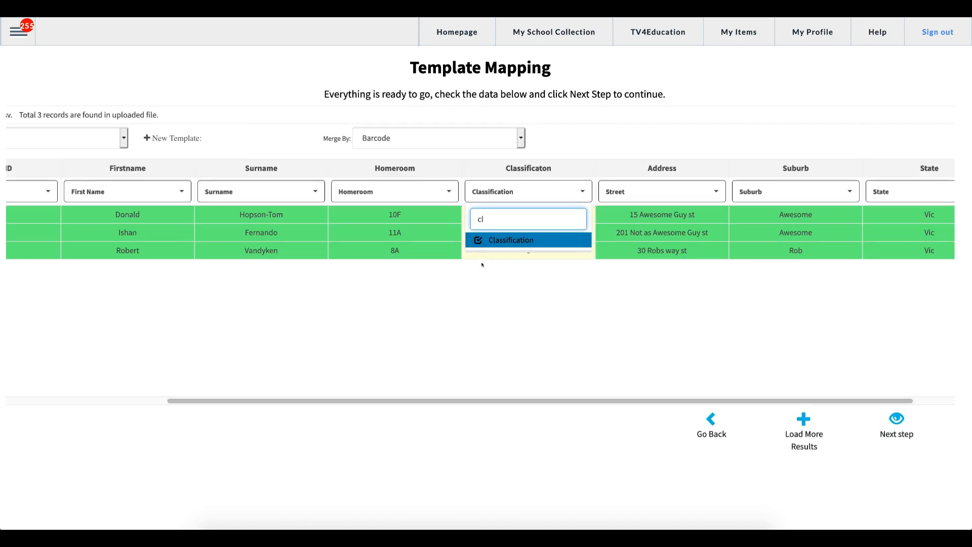
left_click_drag(504, 219, 471, 216)
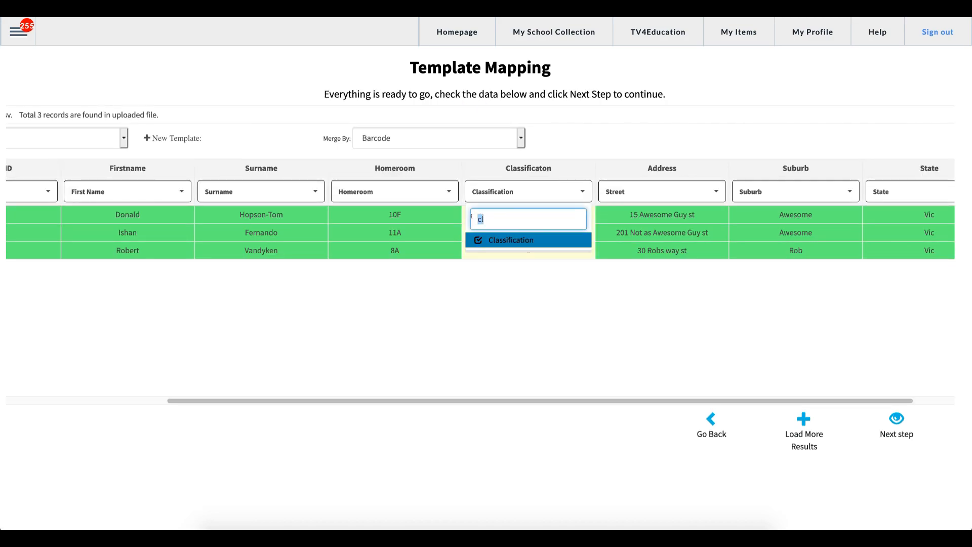
left_click(581, 192)
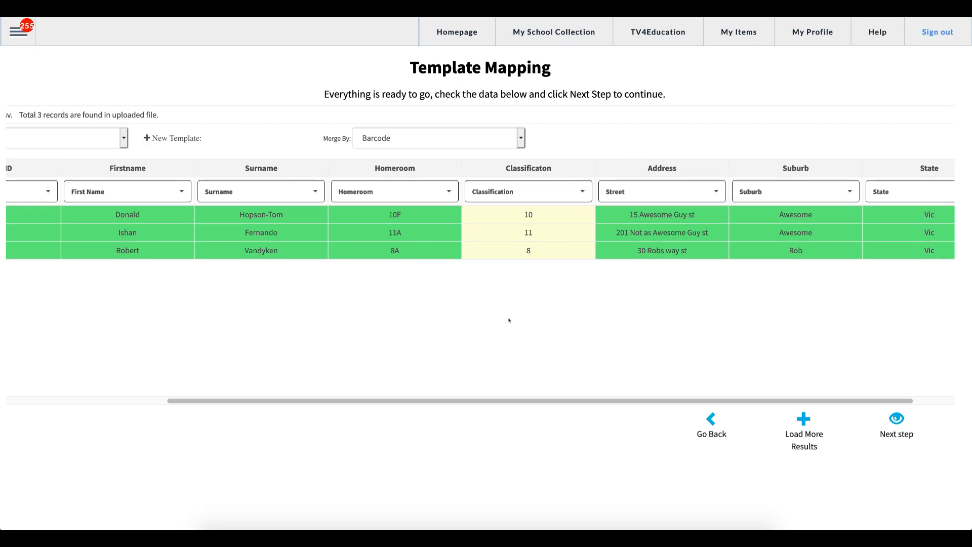
left_click_drag(495, 401, 556, 406)
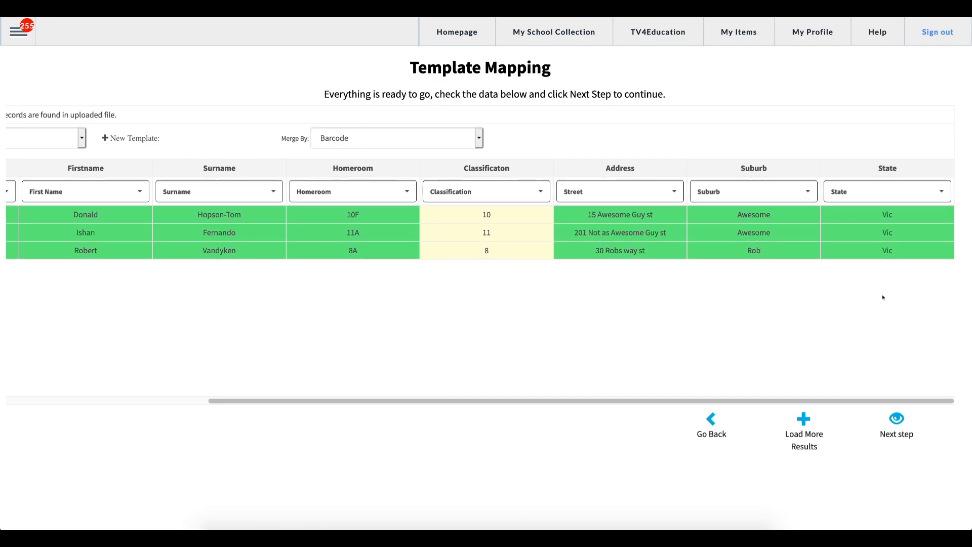
left_click_drag(811, 399, 563, 378)
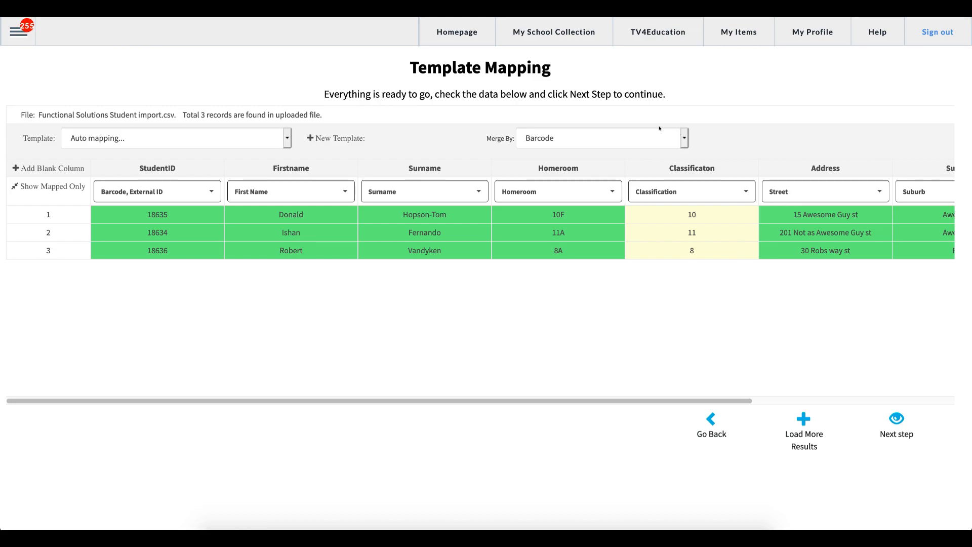
left_click_drag(486, 138, 513, 138)
left_click(513, 138)
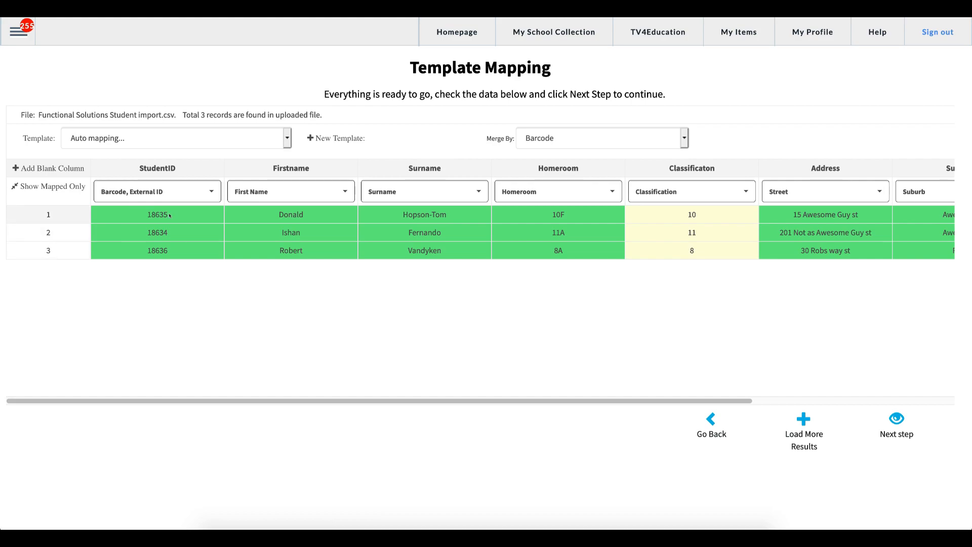
left_click_drag(167, 214, 146, 214)
left_click(563, 140)
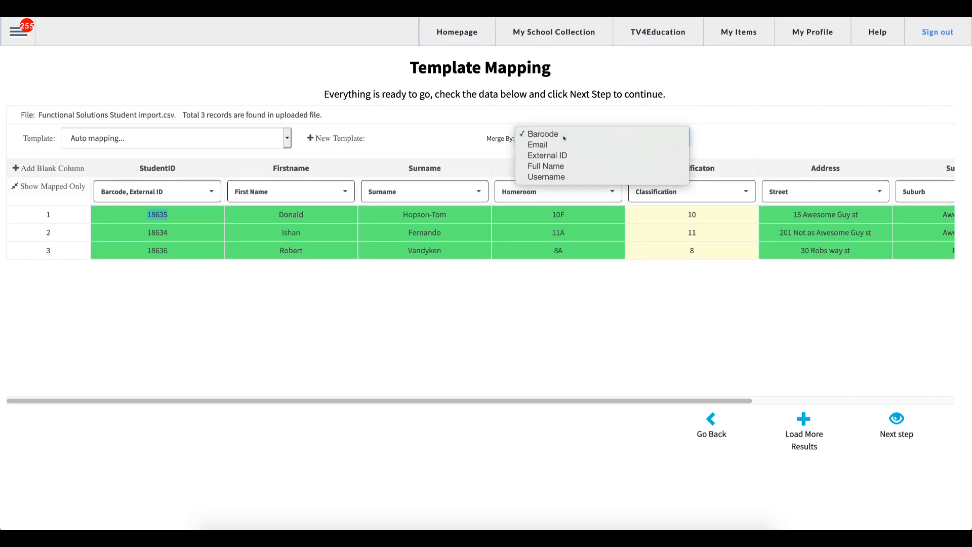
left_click(562, 135)
left_click(562, 135)
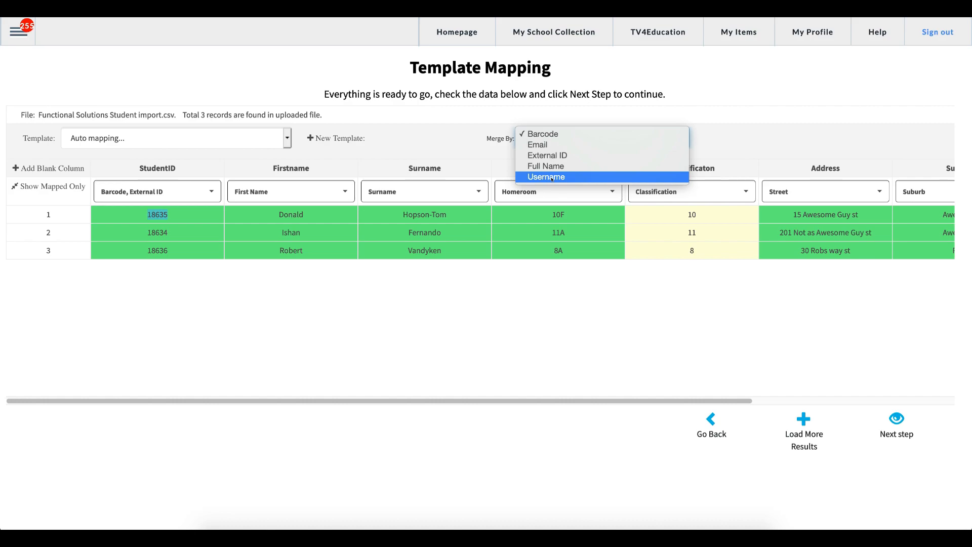
left_click(548, 134)
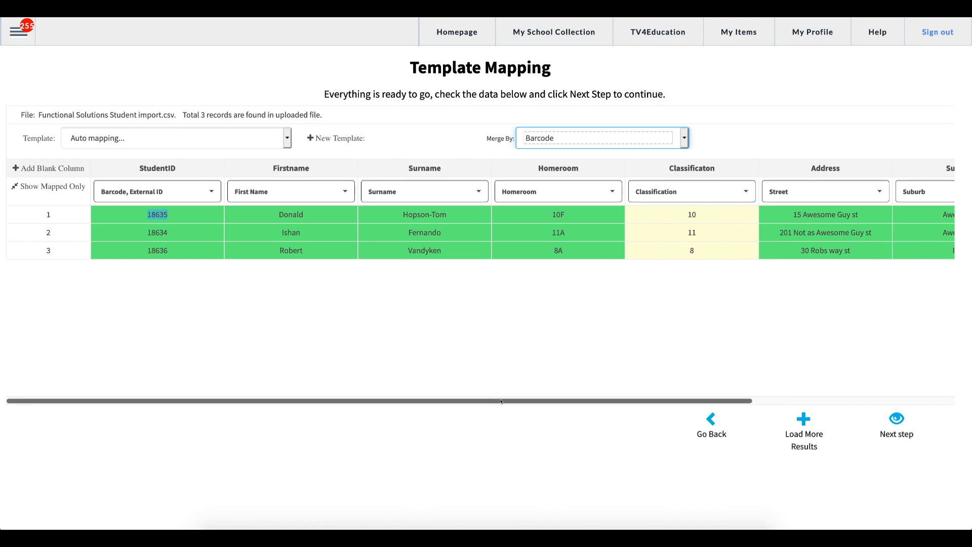
mouse_move(500, 401)
left_mouse_down()
mouse_move(701, 407)
mouse_move(403, 383)
mouse_move(508, 398)
left_mouse_up()
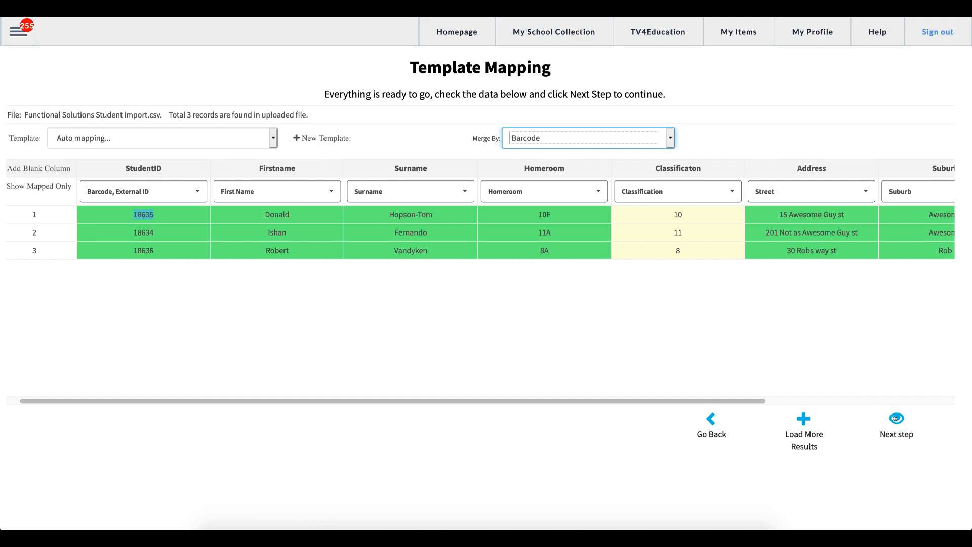
Preview the changes, showing all three students as New records, then return to Template Mapping.
left_click(894, 418)
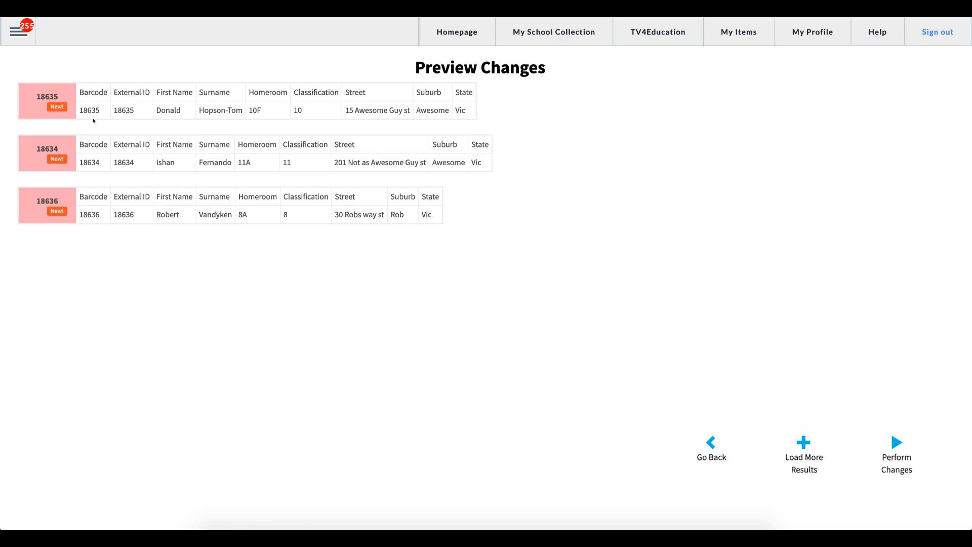
left_click_drag(78, 107, 103, 114)
left_click(712, 444)
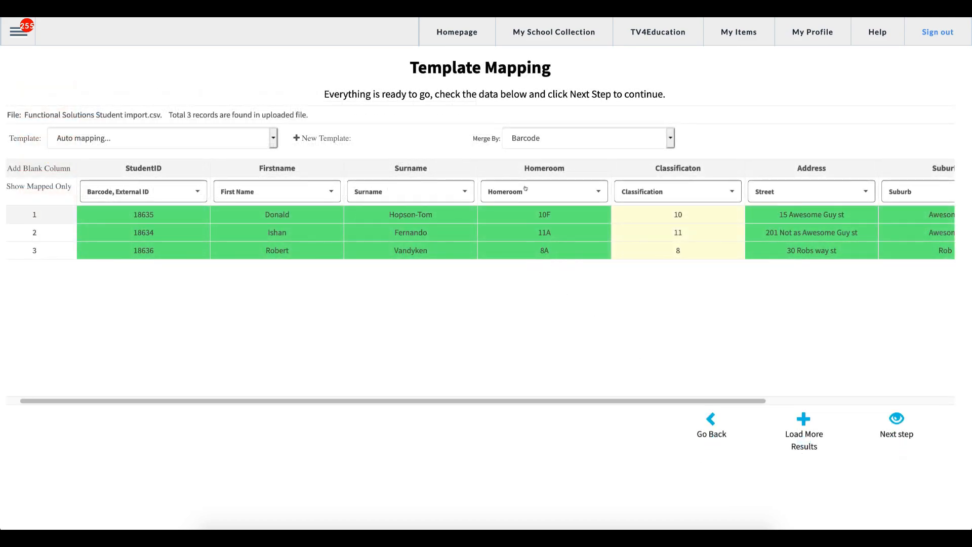
Switch Merge By to Full Name and preview the resulting updates.
left_click(519, 144)
left_click(534, 167)
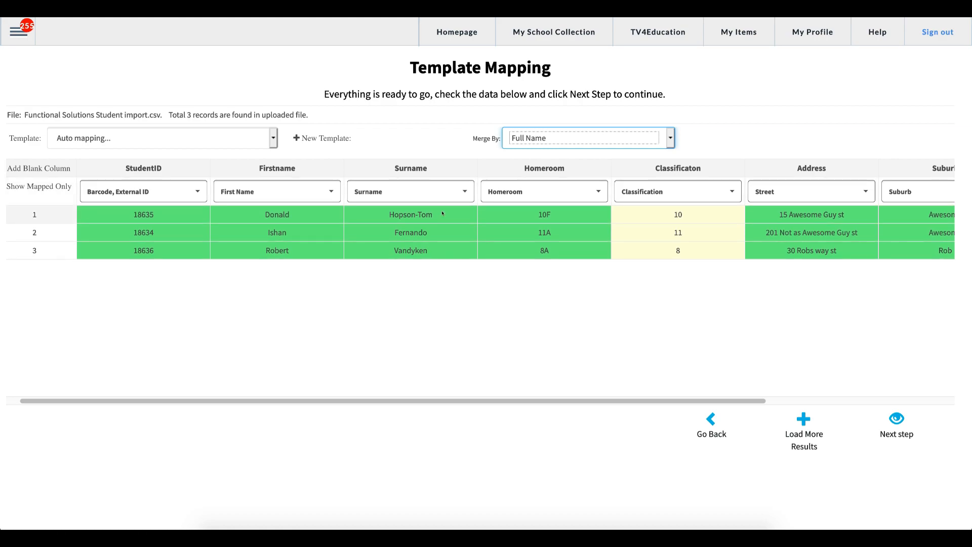
left_click(893, 422)
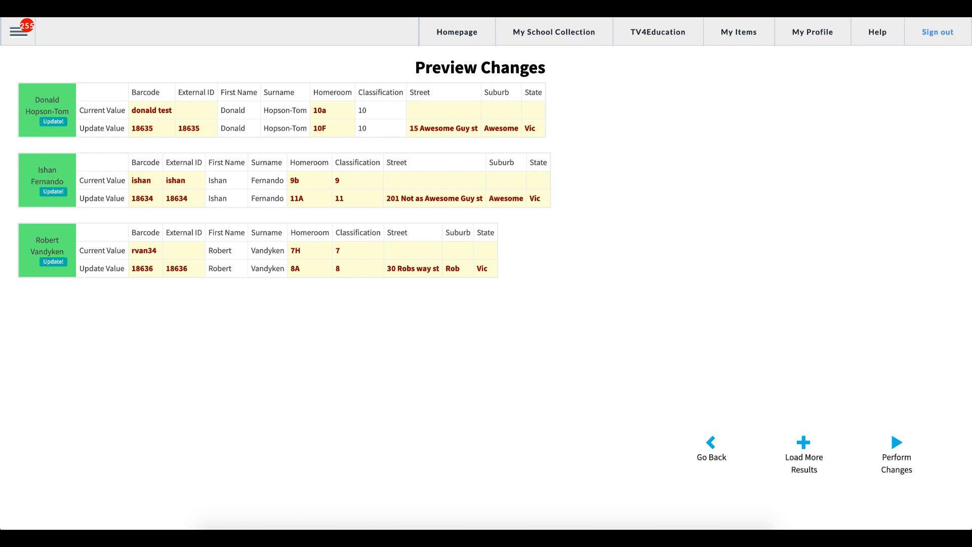
Review each student's current and new barcode and External ID values, then perform the changes.
left_click_drag(79, 108, 123, 109)
left_click_drag(178, 127, 200, 128)
left_click_drag(131, 181, 190, 201)
double_click(136, 198)
left_click(893, 441)
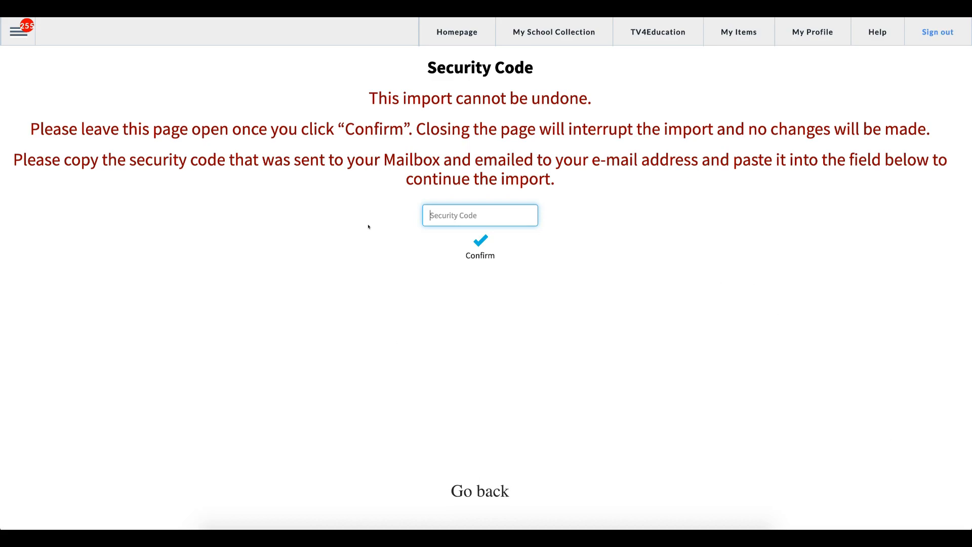
Open the MailBox from the side navigation menu in a new tab.
left_click_drag(386, 158, 533, 159)
left_click(478, 160)
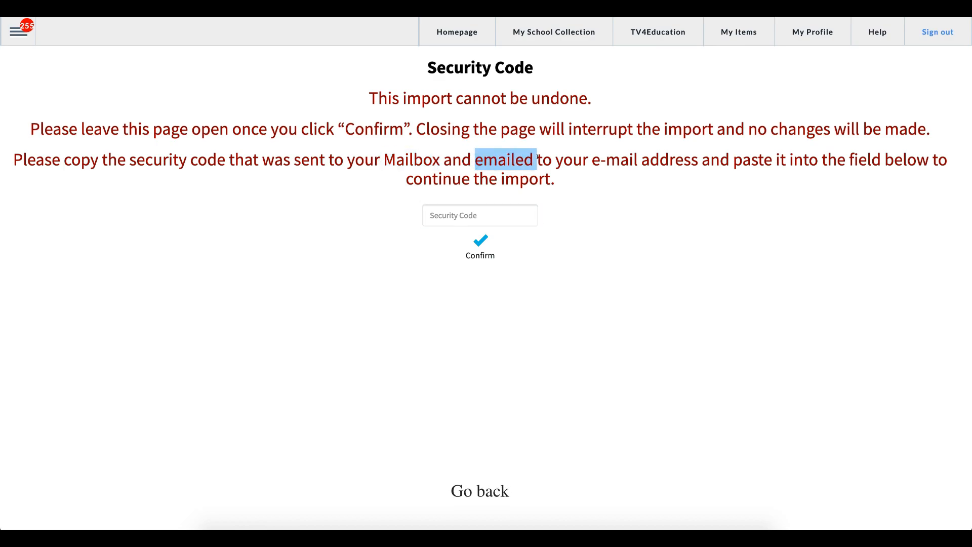
left_click(533, 158)
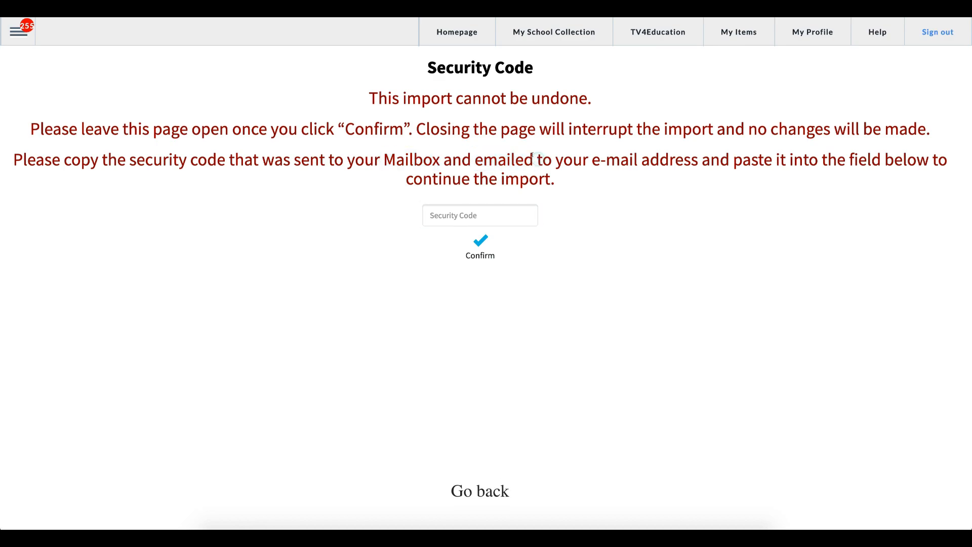
left_click(12, 33)
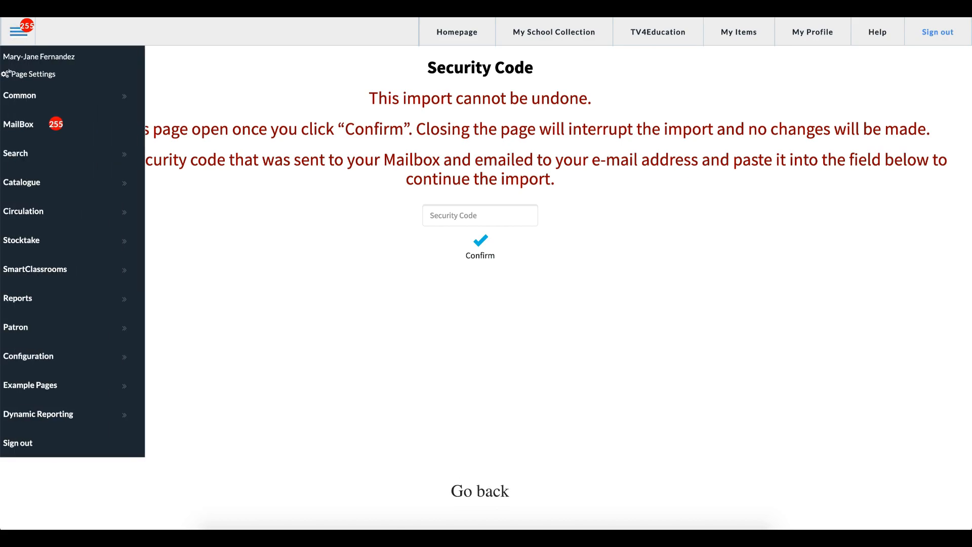
right_click(15, 123)
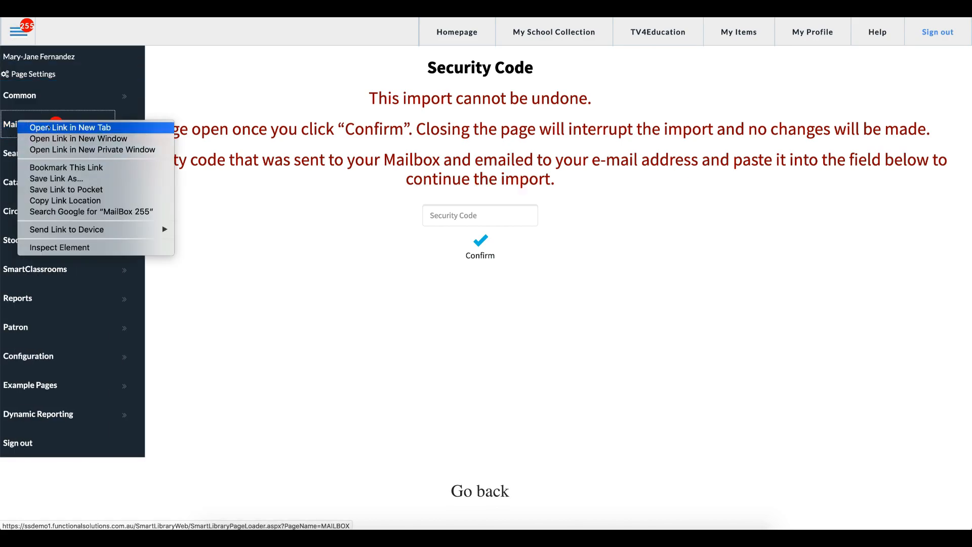
left_click(59, 127)
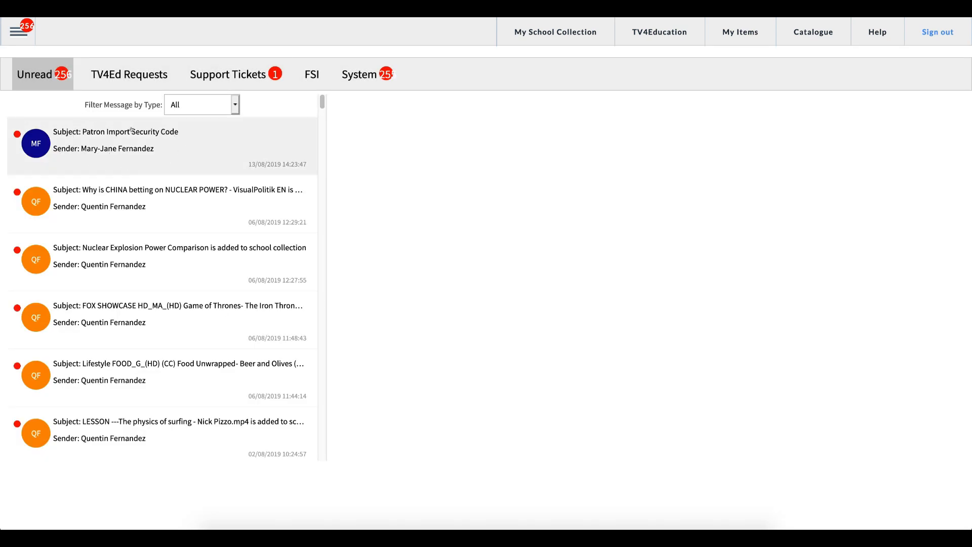
Open the Patron Import Security Code message and copy the code it contains.
left_click(96, 138)
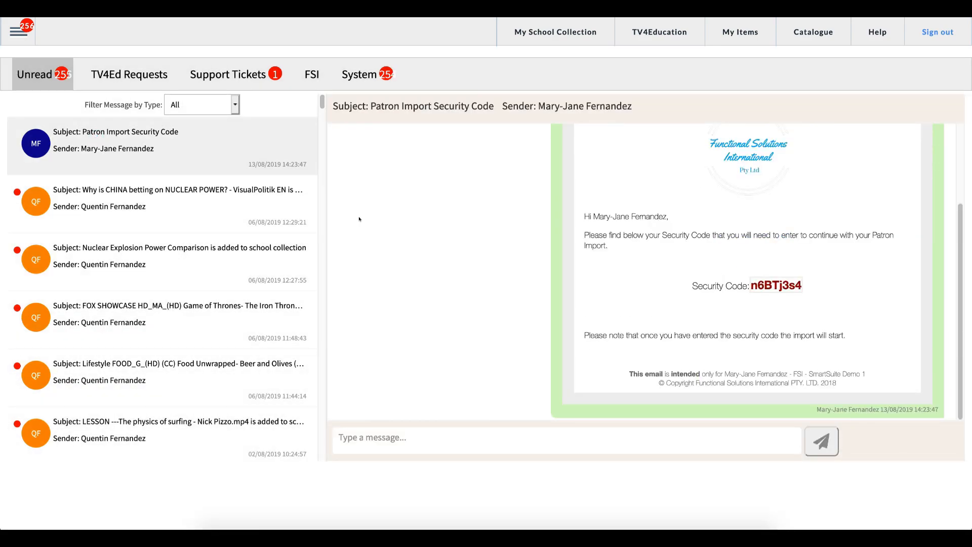
double_click(767, 285)
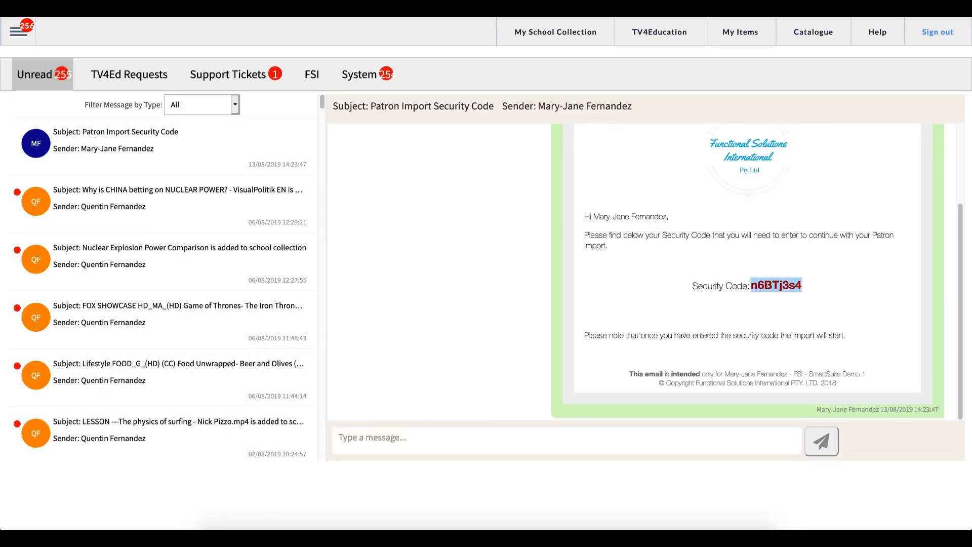
right_click(767, 285)
left_click(790, 295)
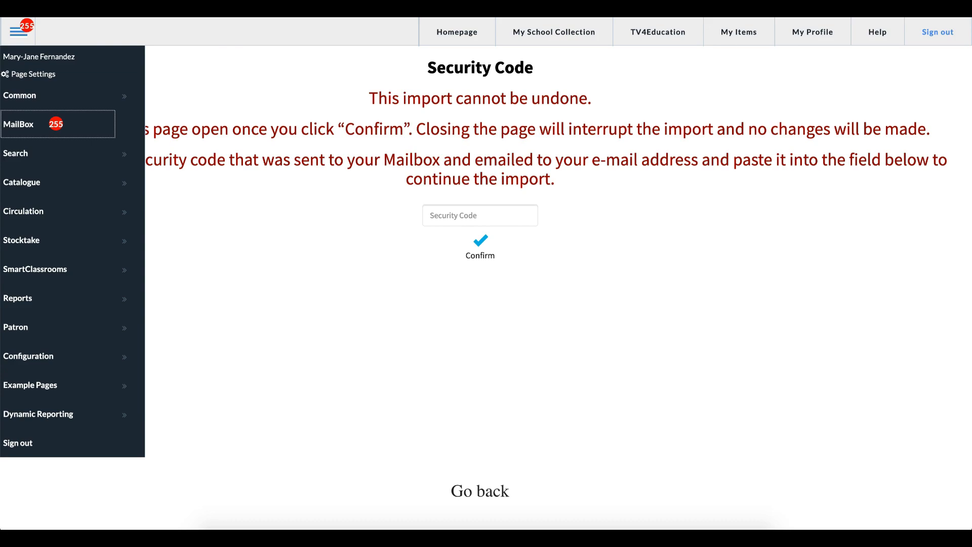
Paste the copied security code, submit it, and approve running the patron import.
left_click(334, 228)
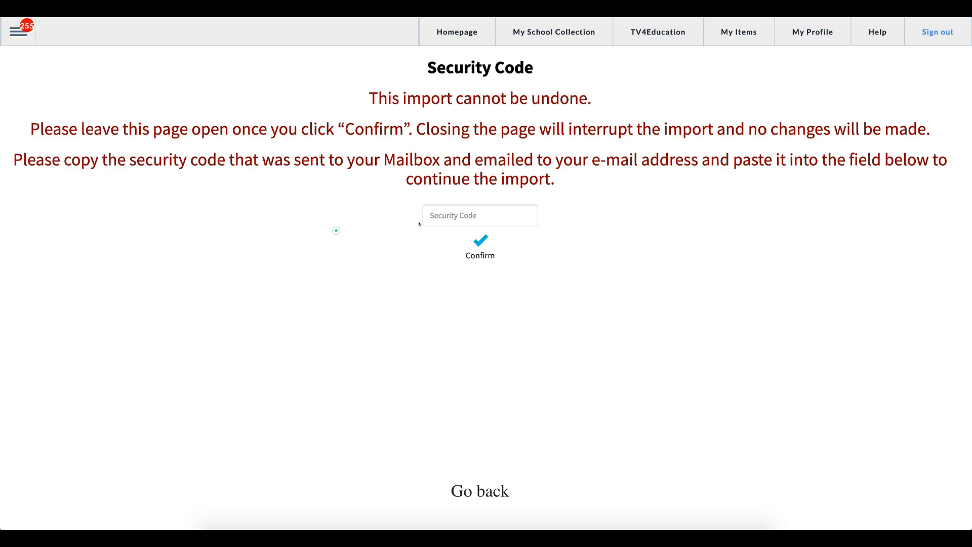
right_click(445, 214)
left_click(467, 260)
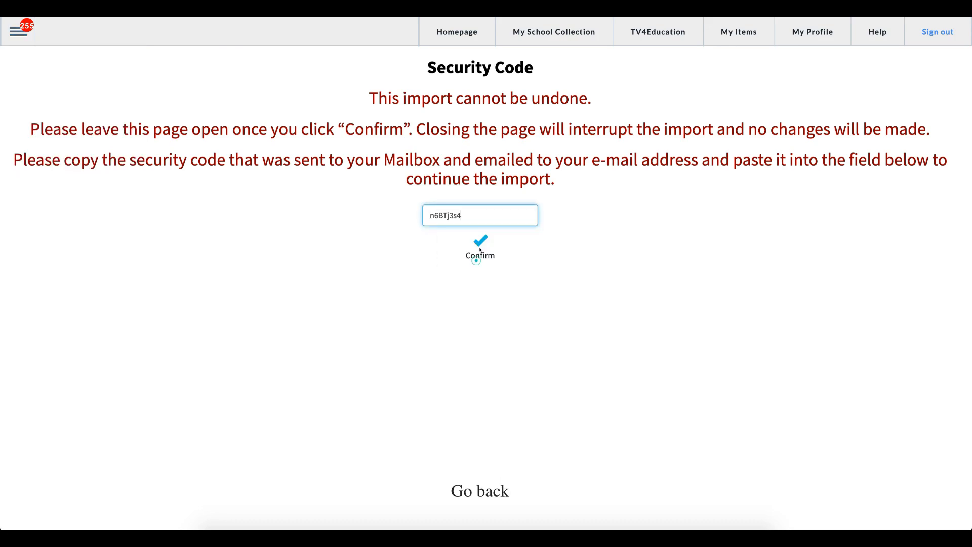
left_click(480, 243)
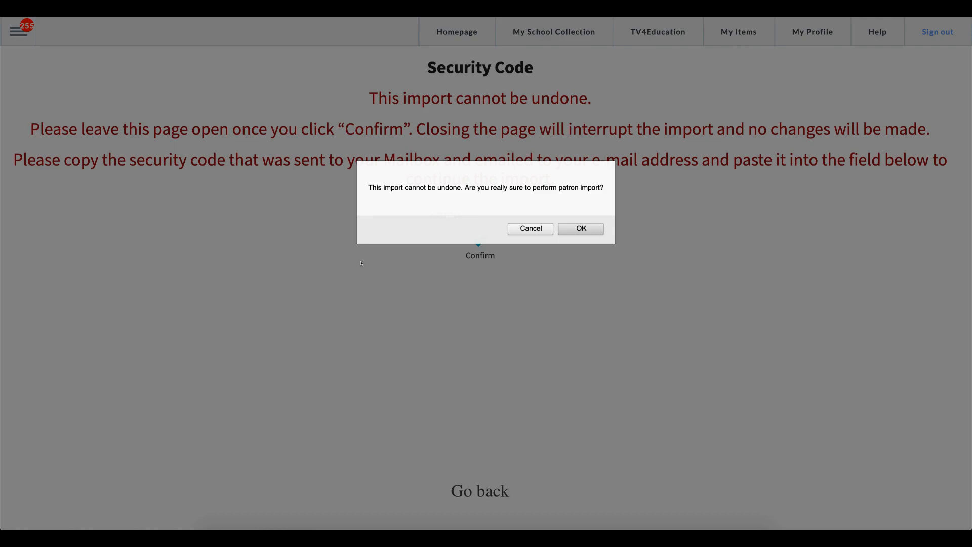
left_click(581, 229)
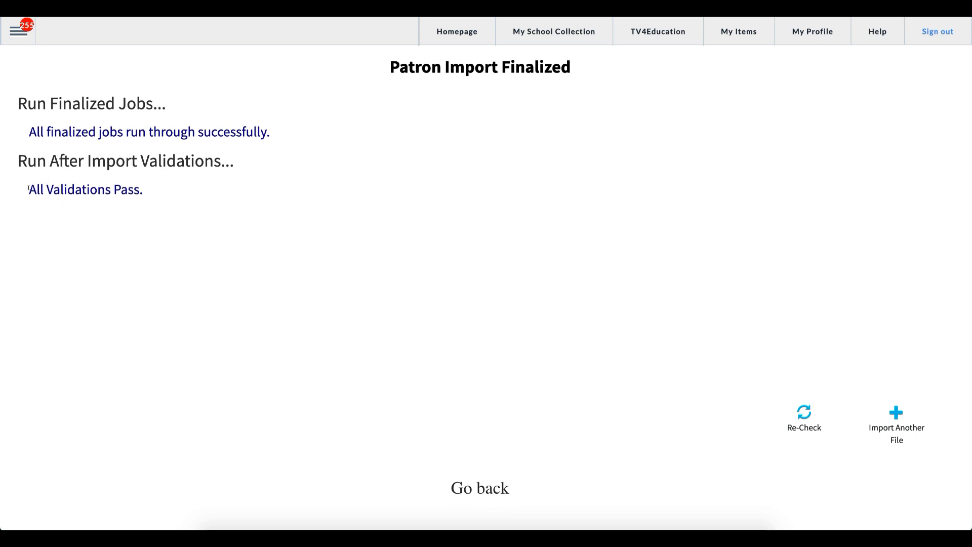
Check the All Validations Pass result, then start importing another file.
left_click_drag(33, 188, 140, 189)
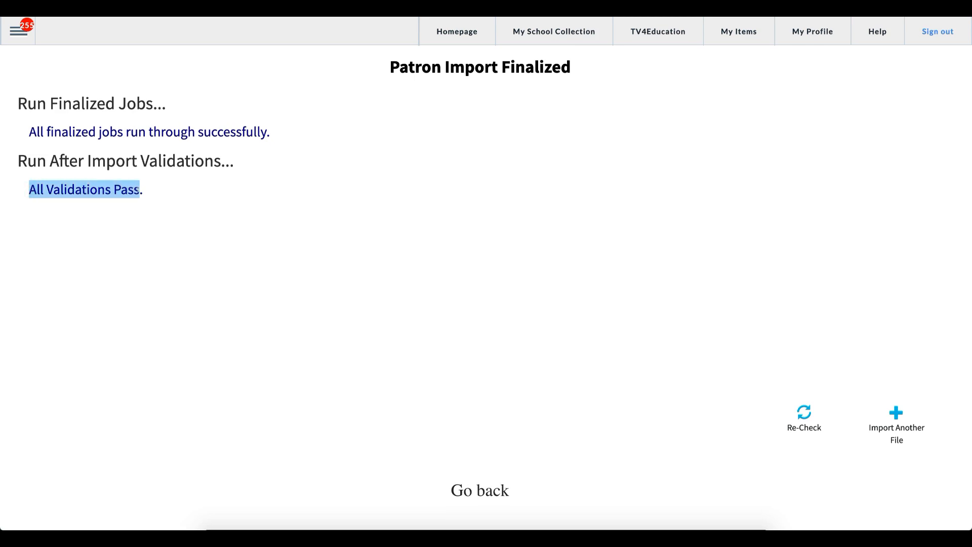
left_click(149, 191)
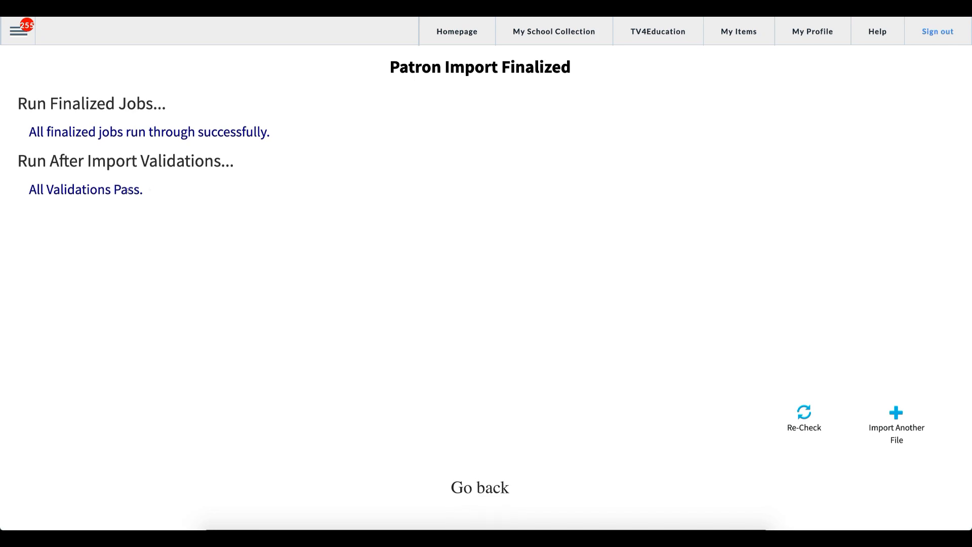
left_click_drag(151, 190, 28, 190)
left_click(109, 229)
left_click(895, 412)
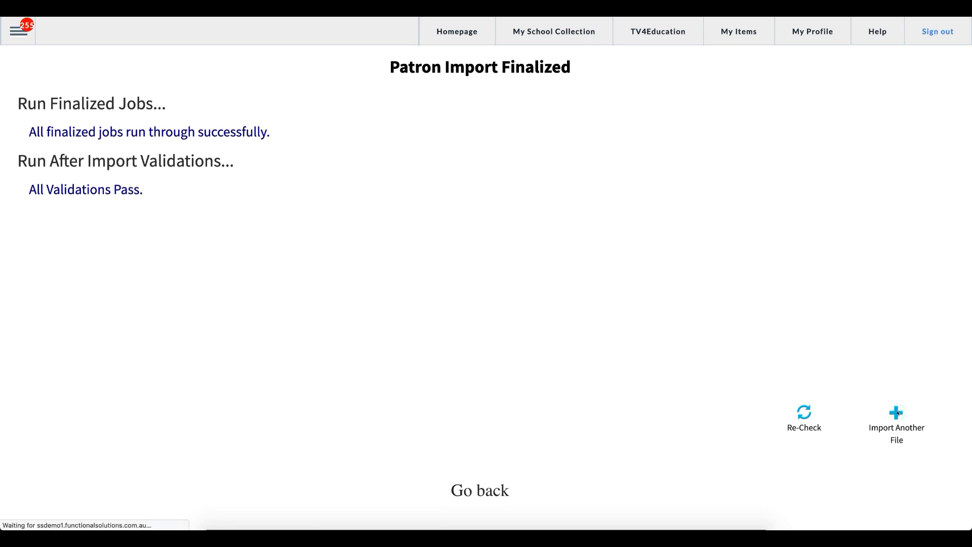